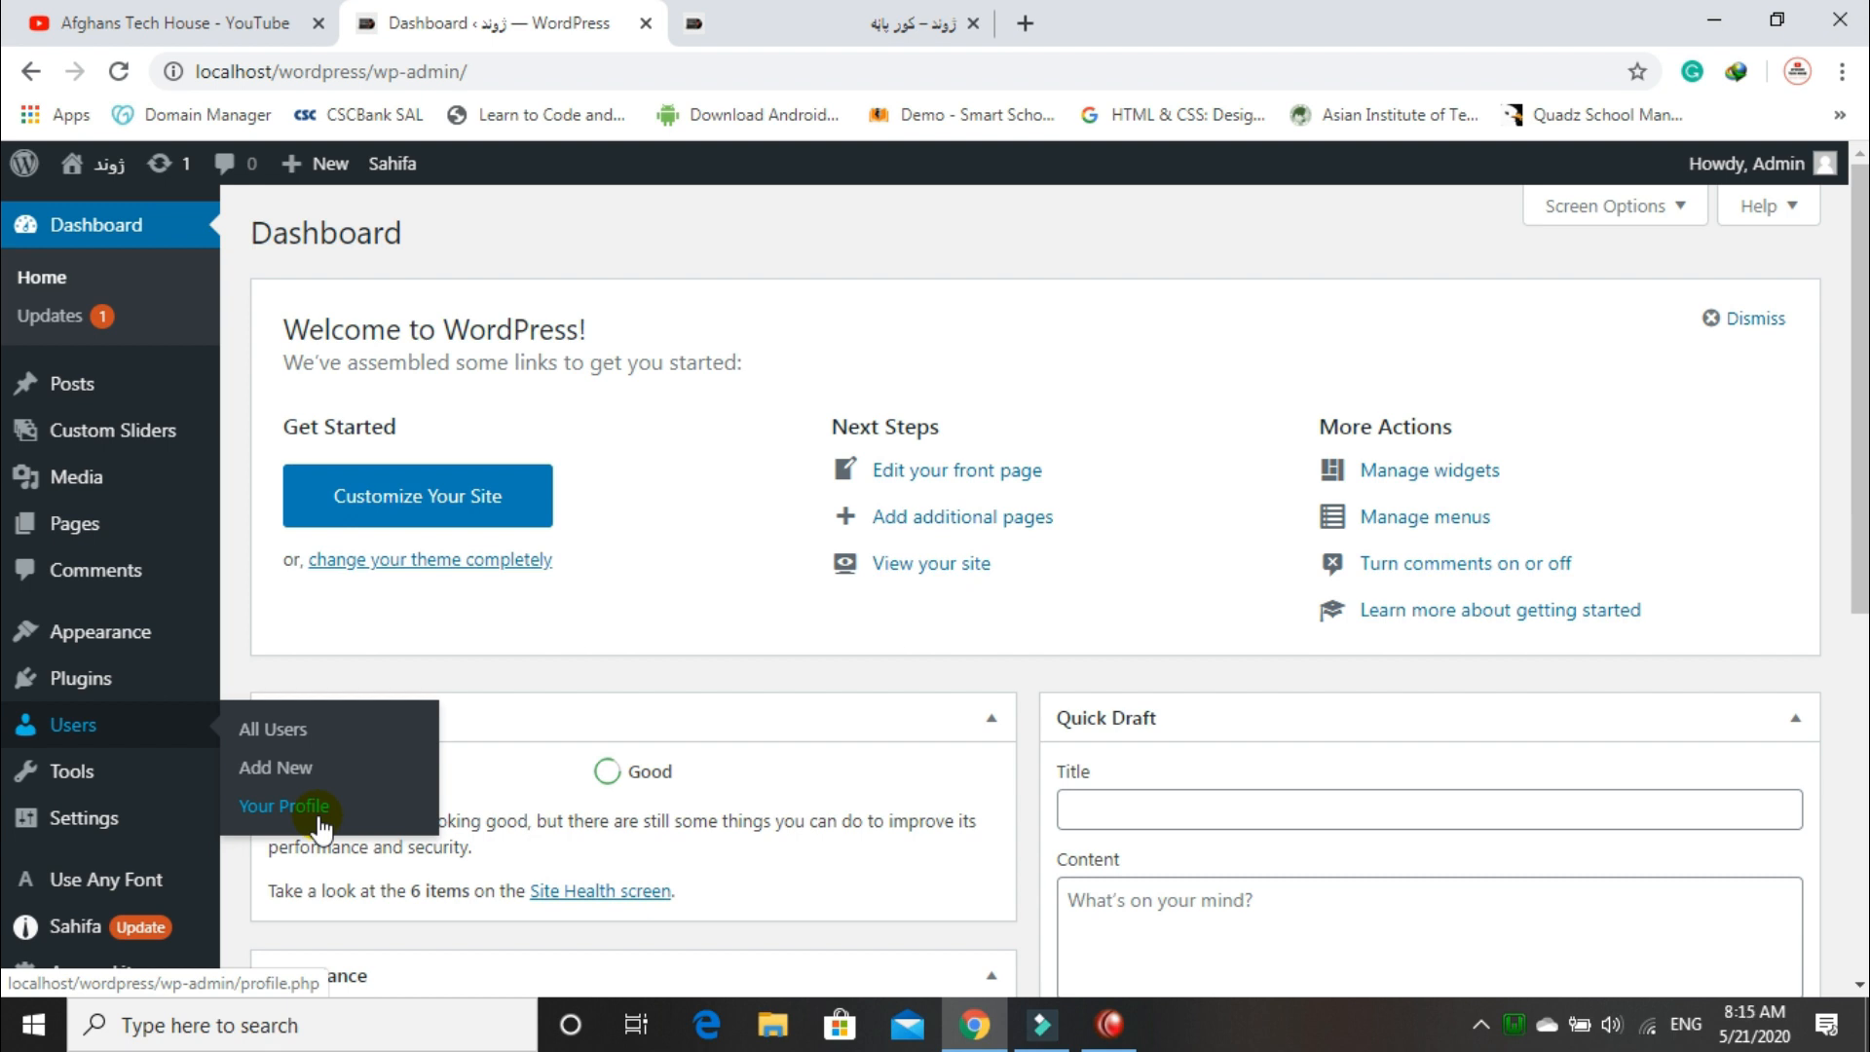
Step: Open the Add New User form from the Users menu in the admin sidebar
mouse_move(1714, 206)
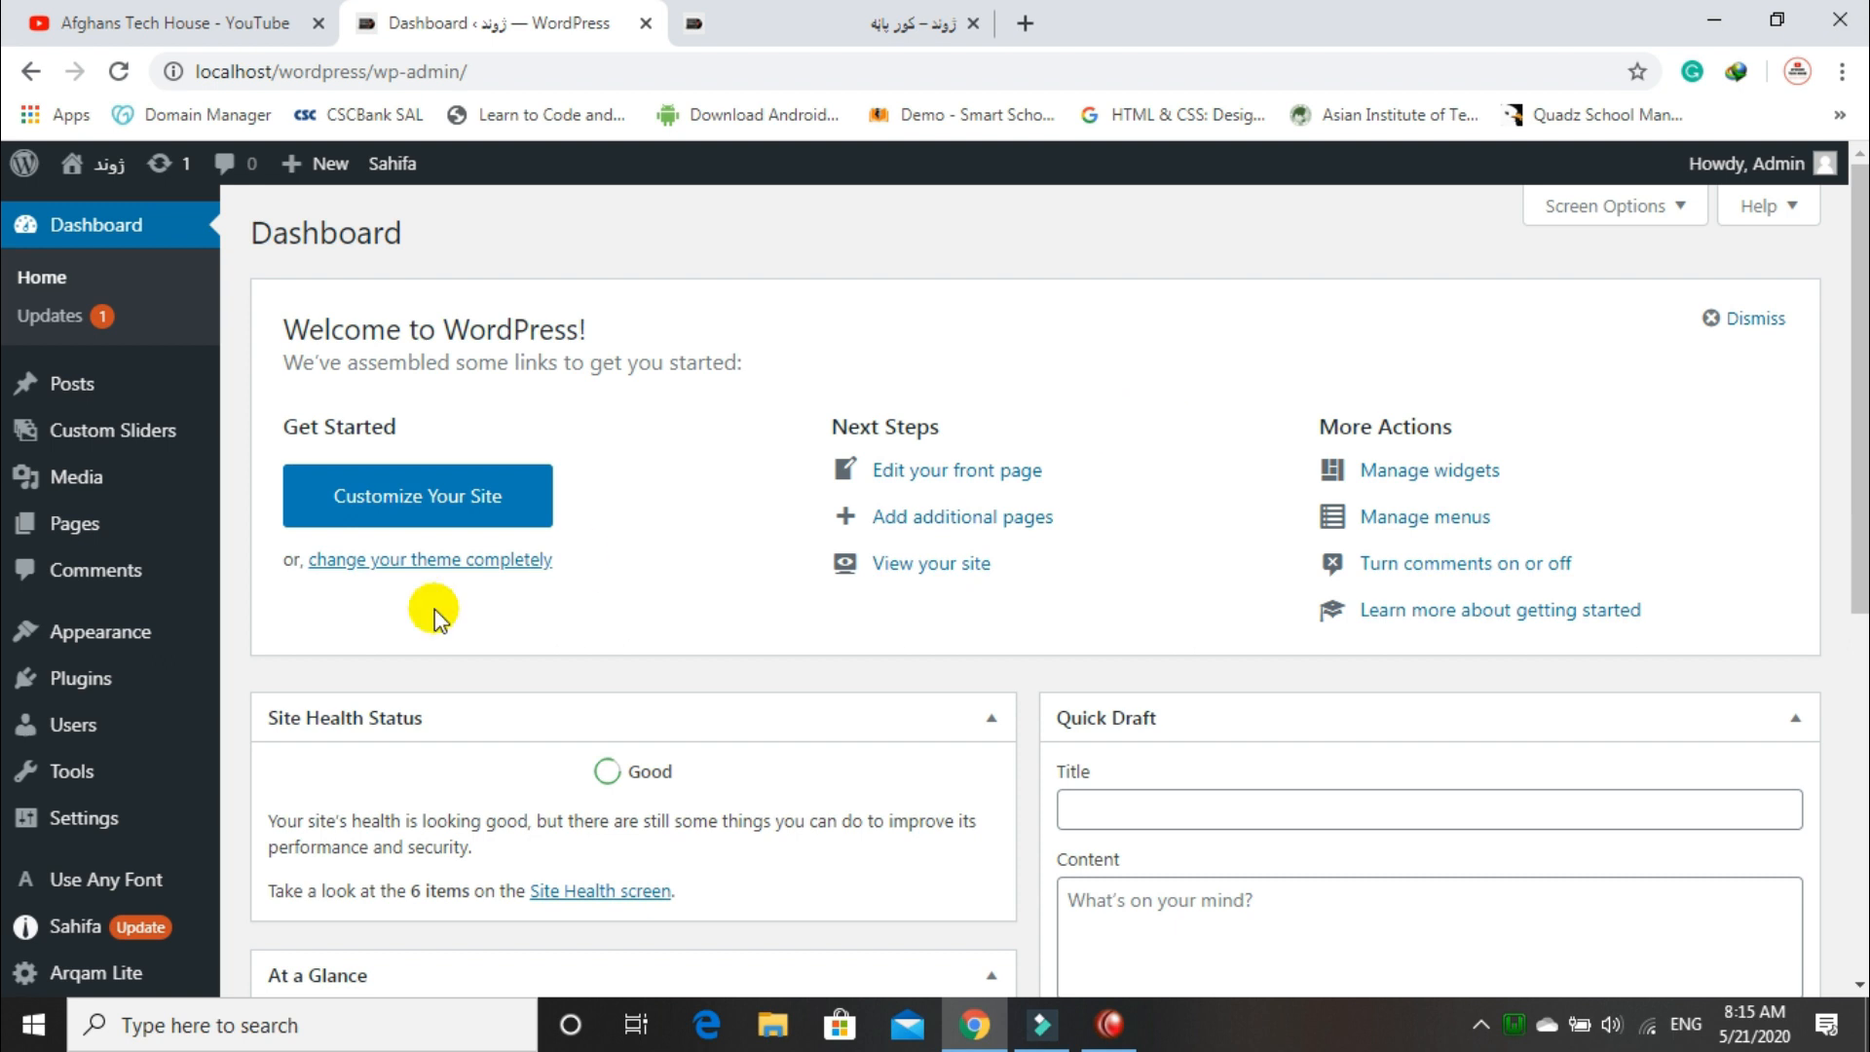
mouse_move(126, 732)
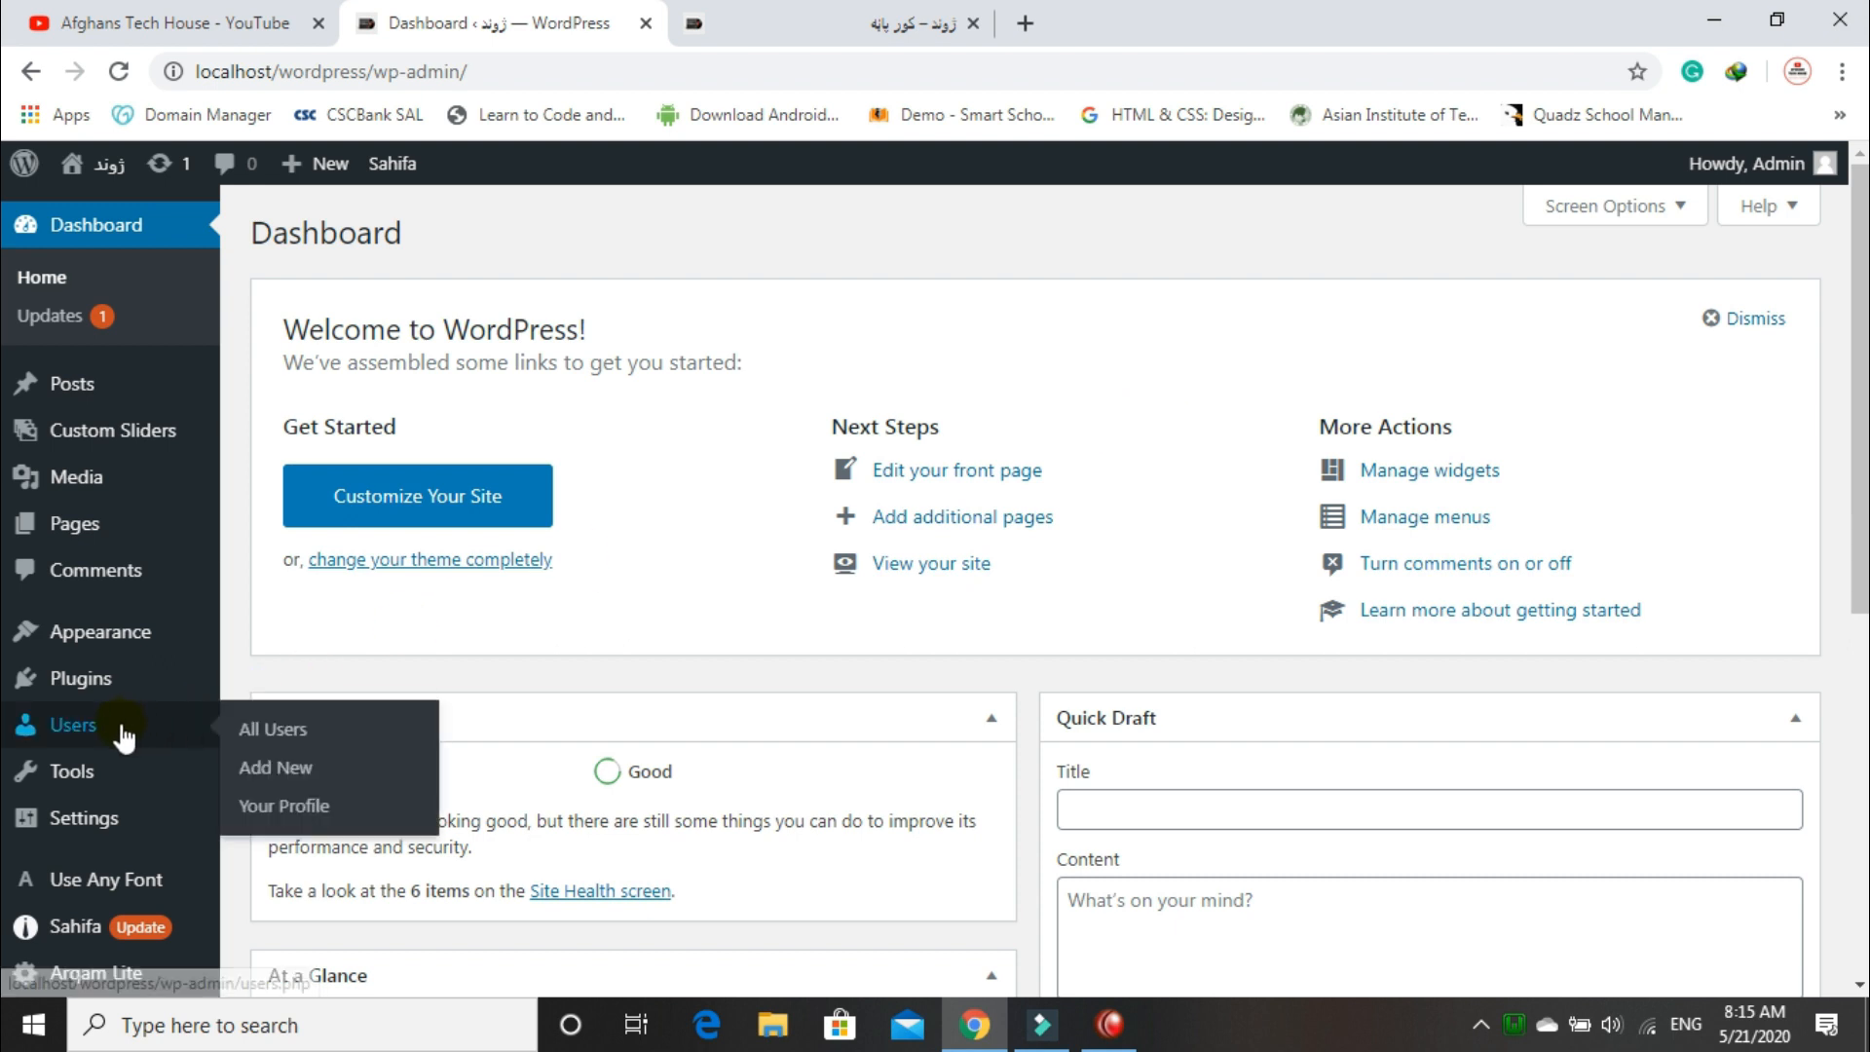
click(281, 779)
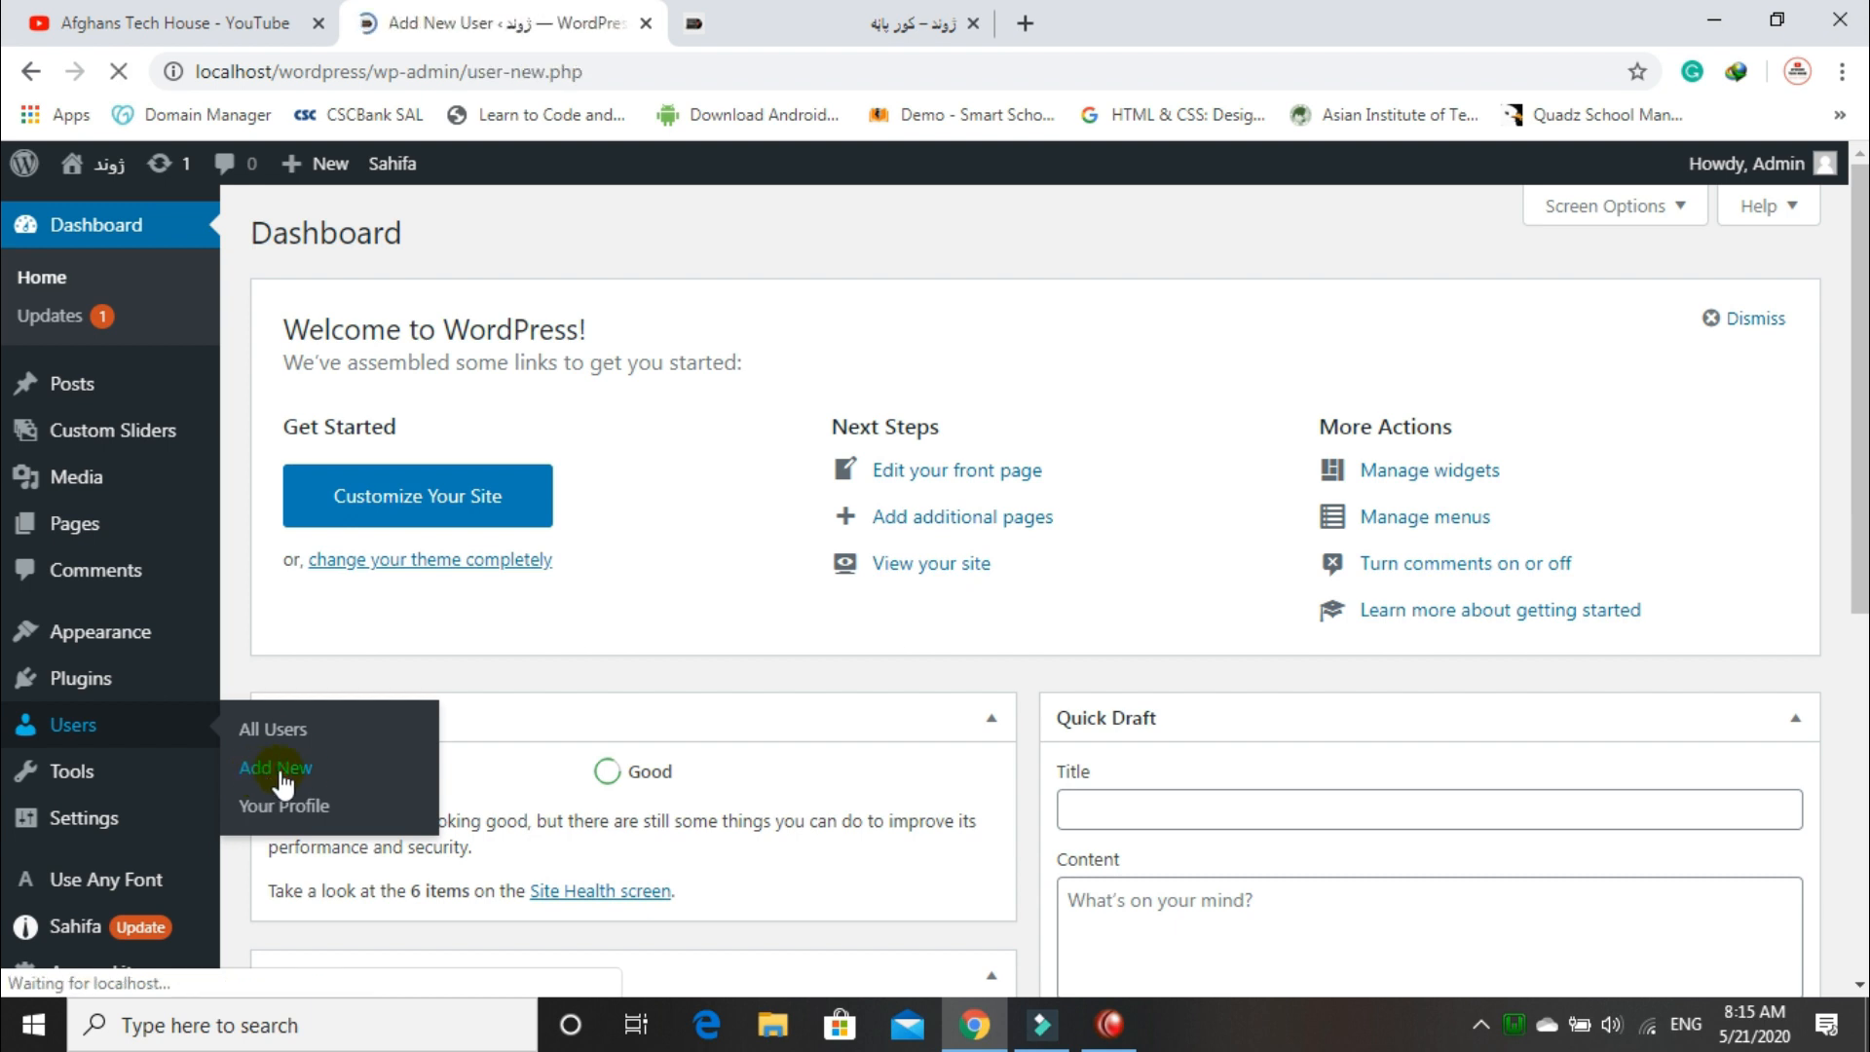
scroll(934, 569, down, 2)
scroll(935, 569, up, 2)
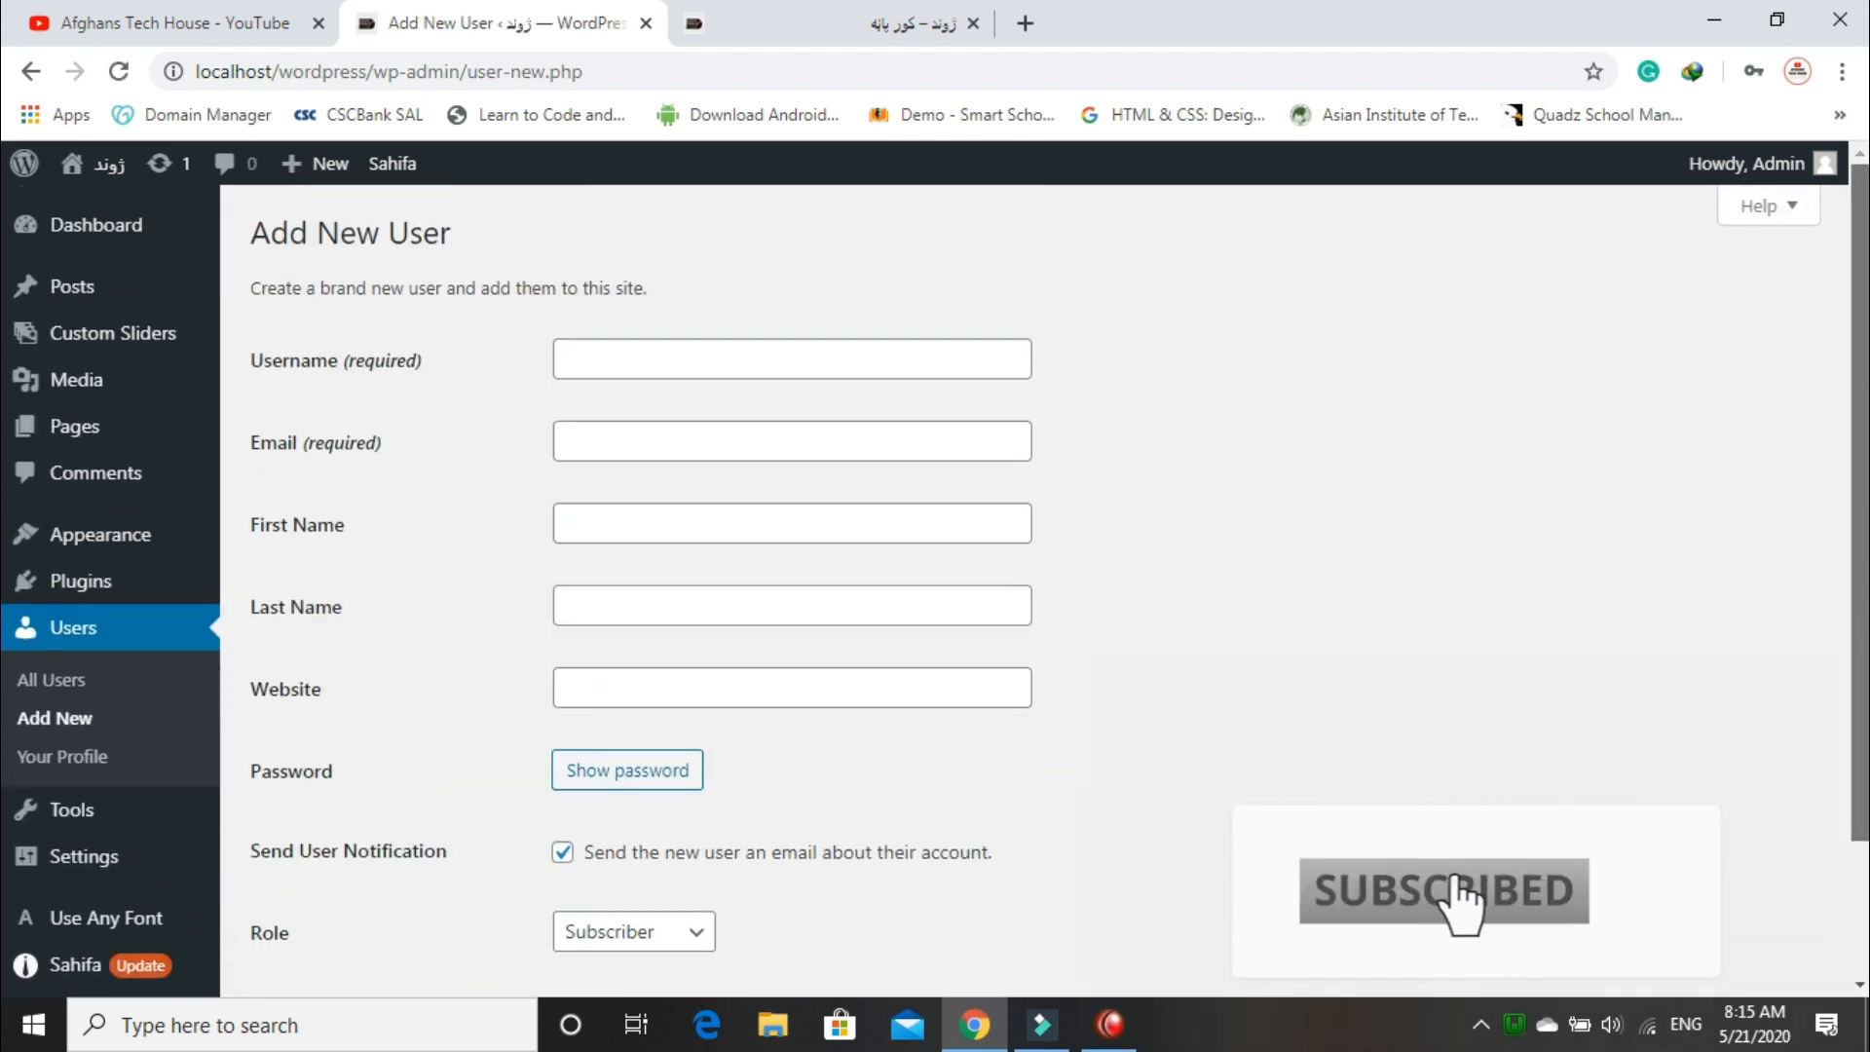
Step: Enter the new user's username and e-mail address
click(617, 363)
text(Khan)
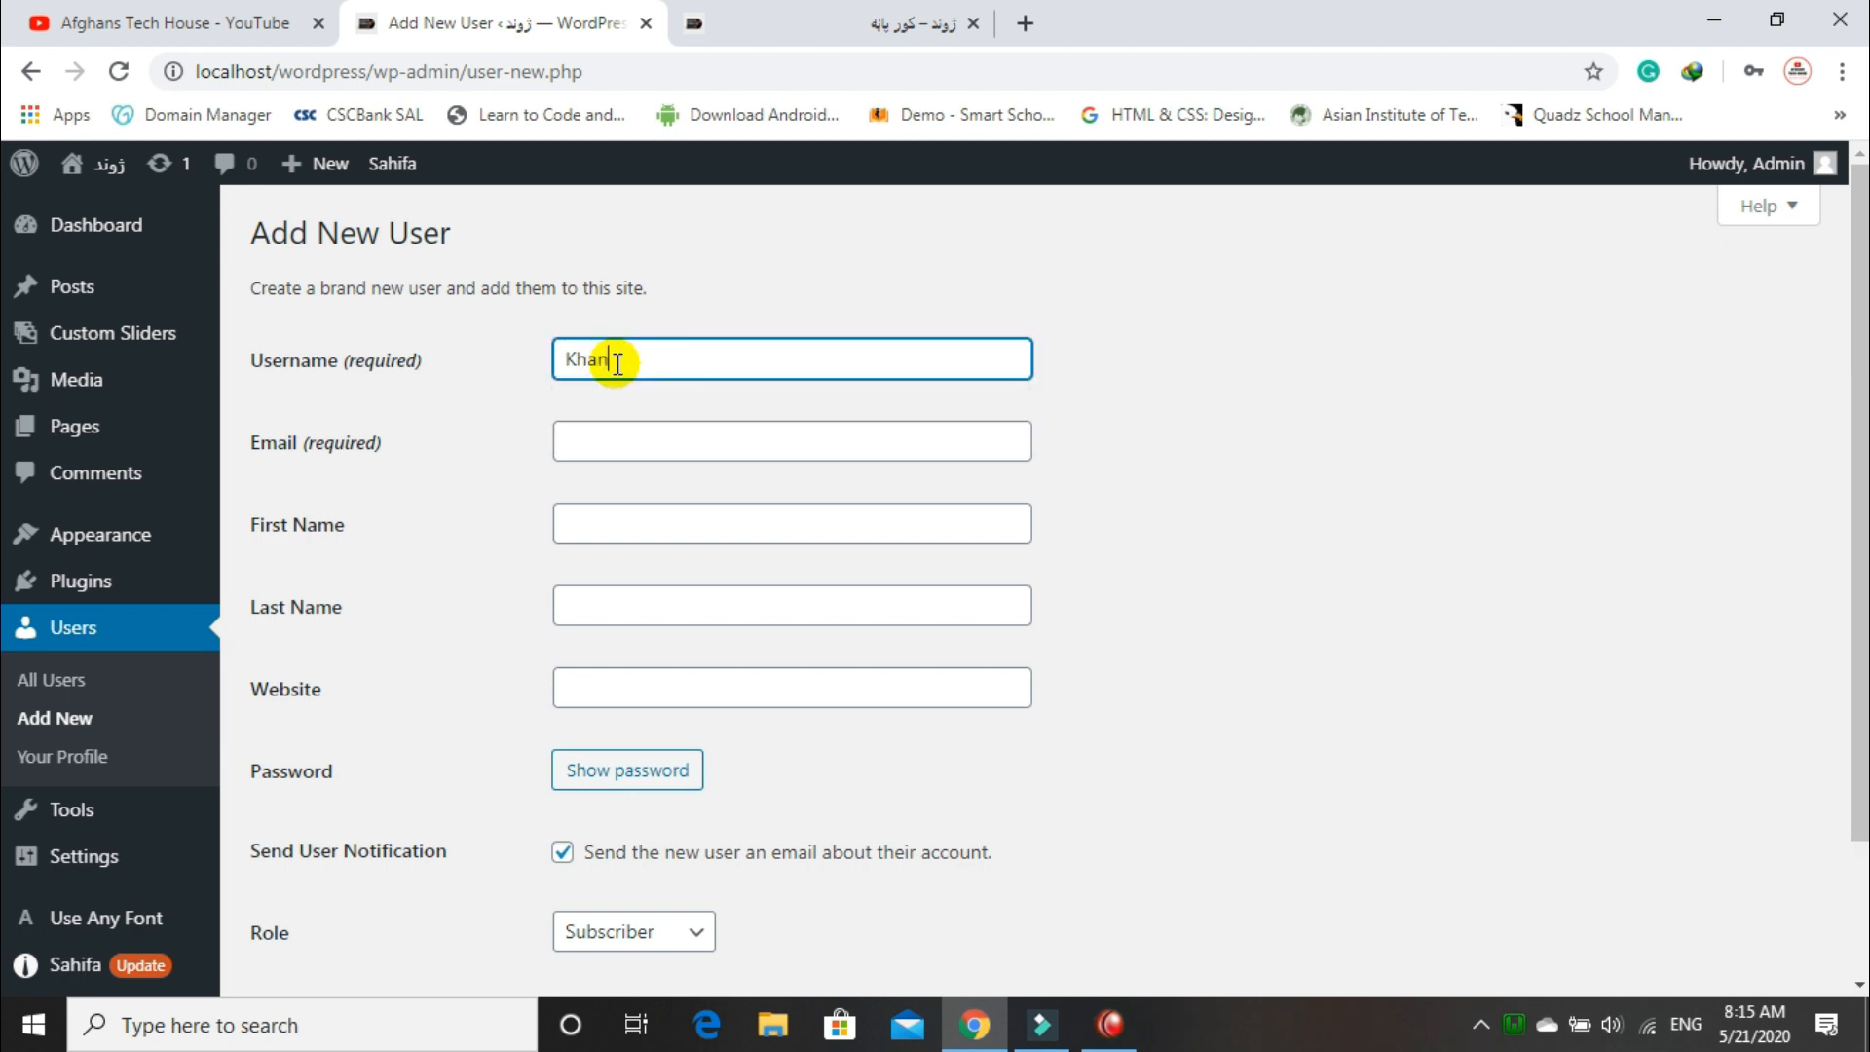
click(603, 434)
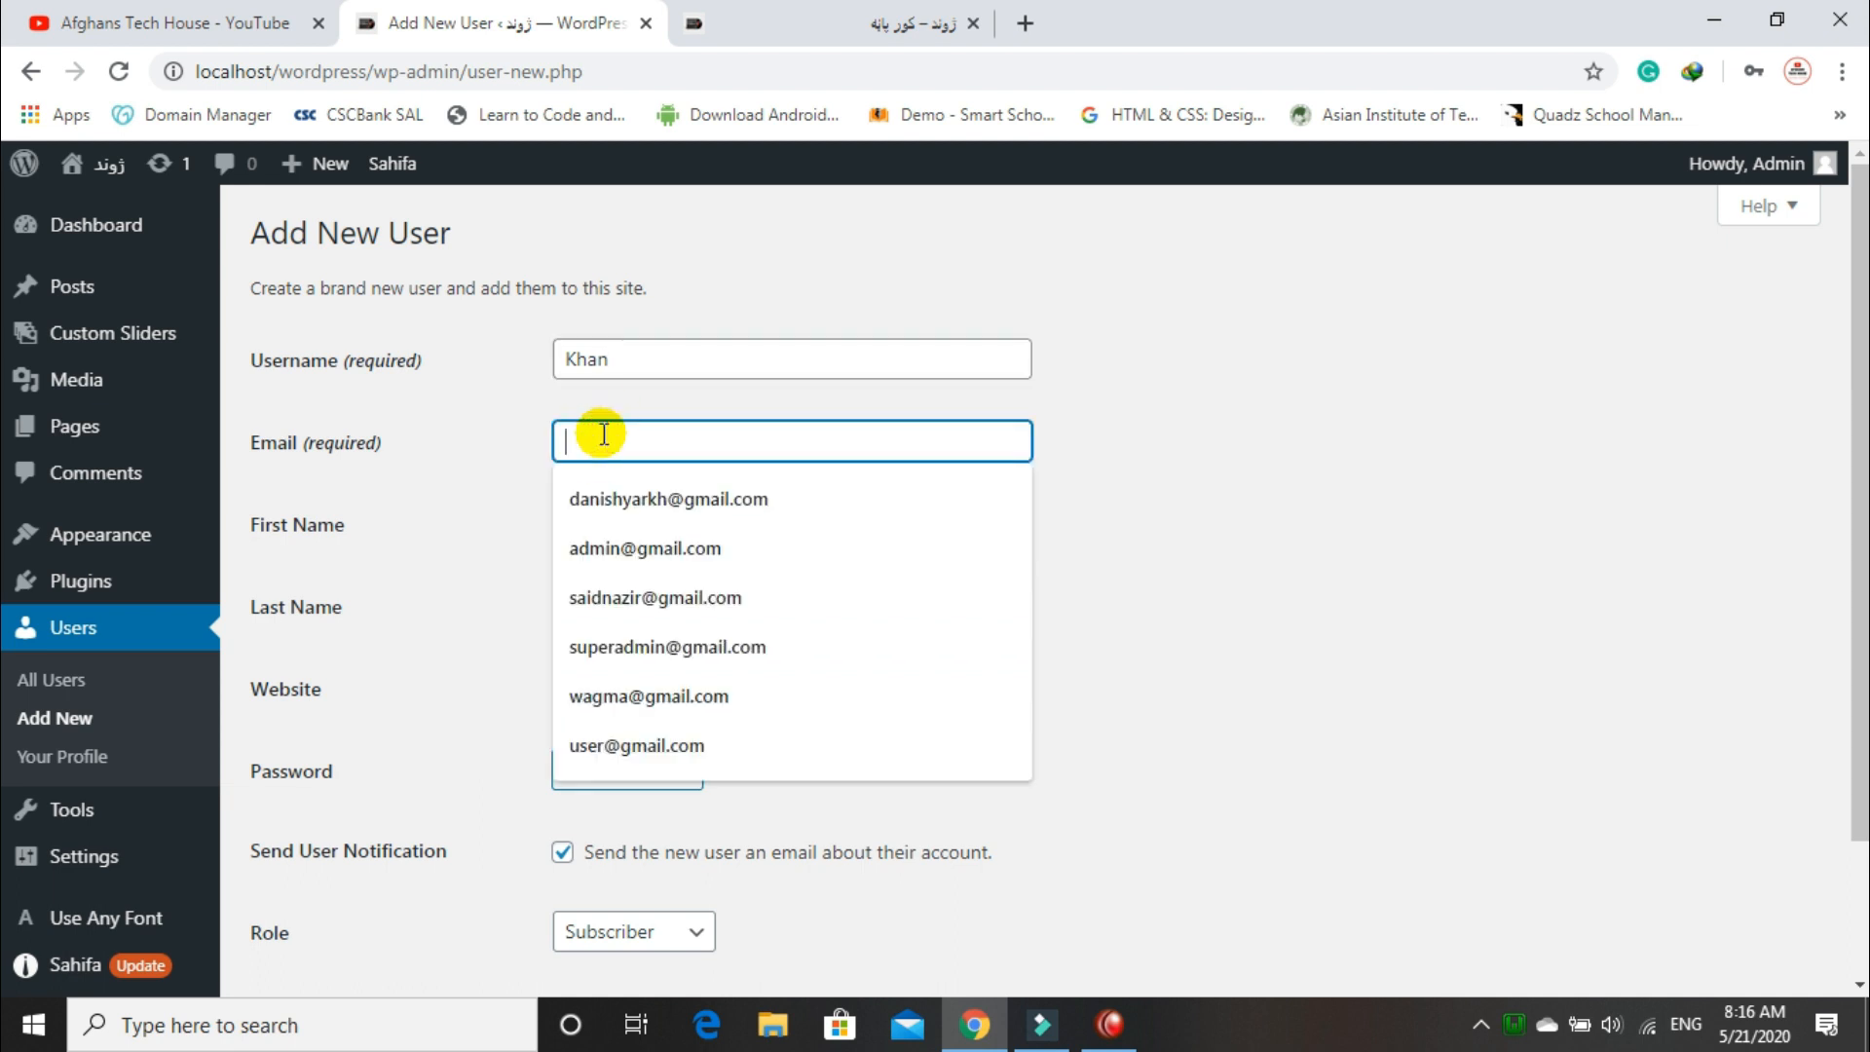
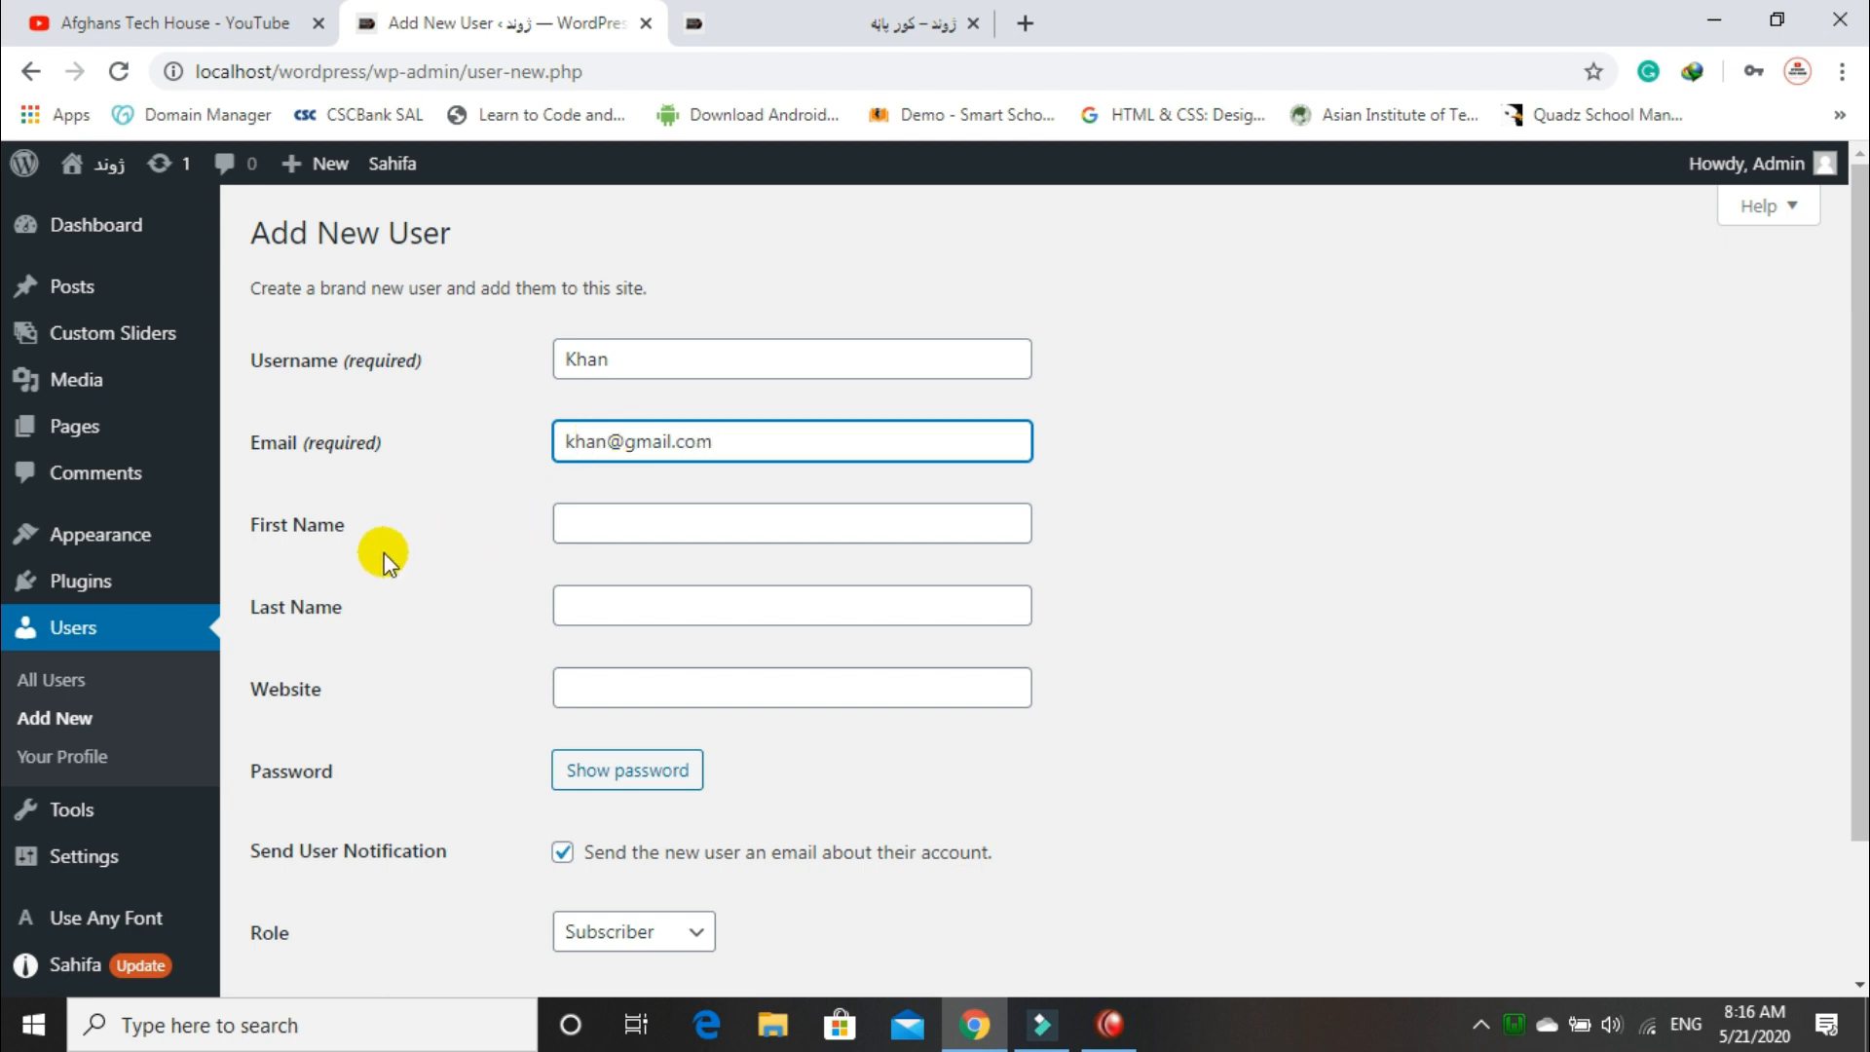
Step: Fill in the user's first and last name and reveal the password field
click(590, 533)
text(Khan)
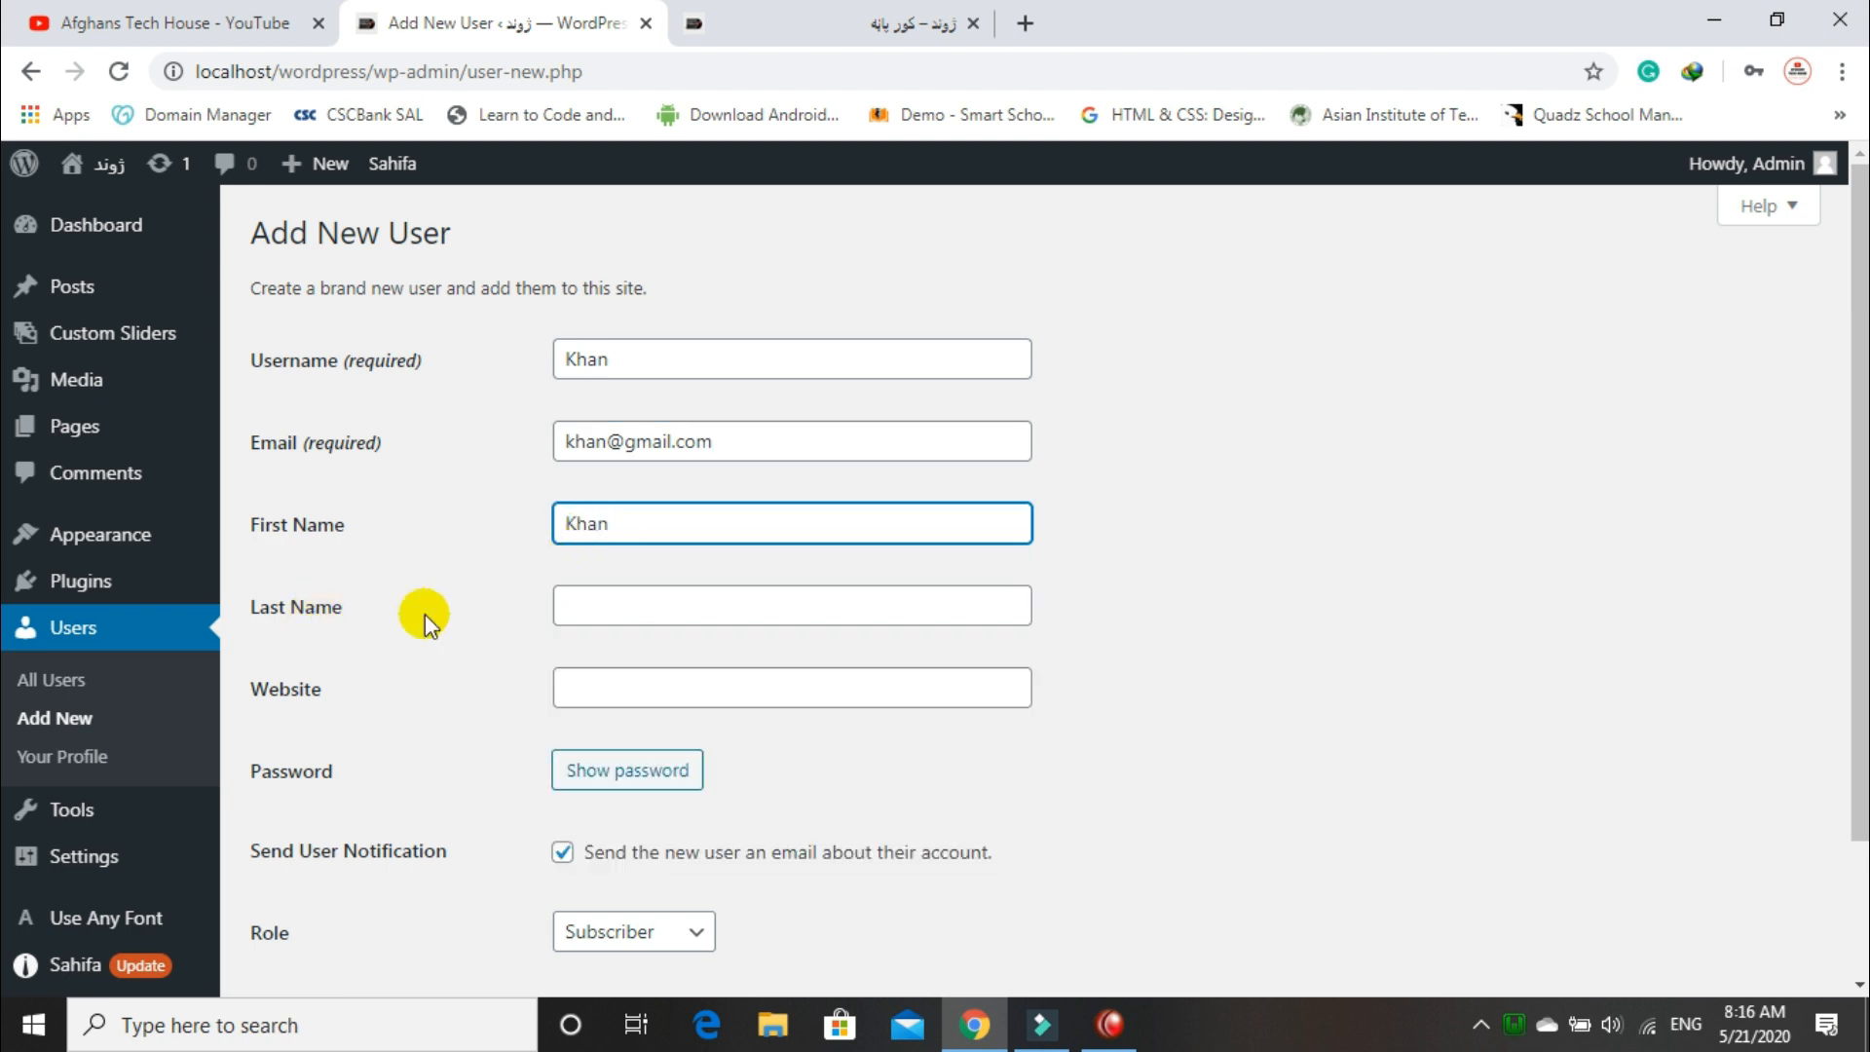
click(584, 610)
text(Khan)
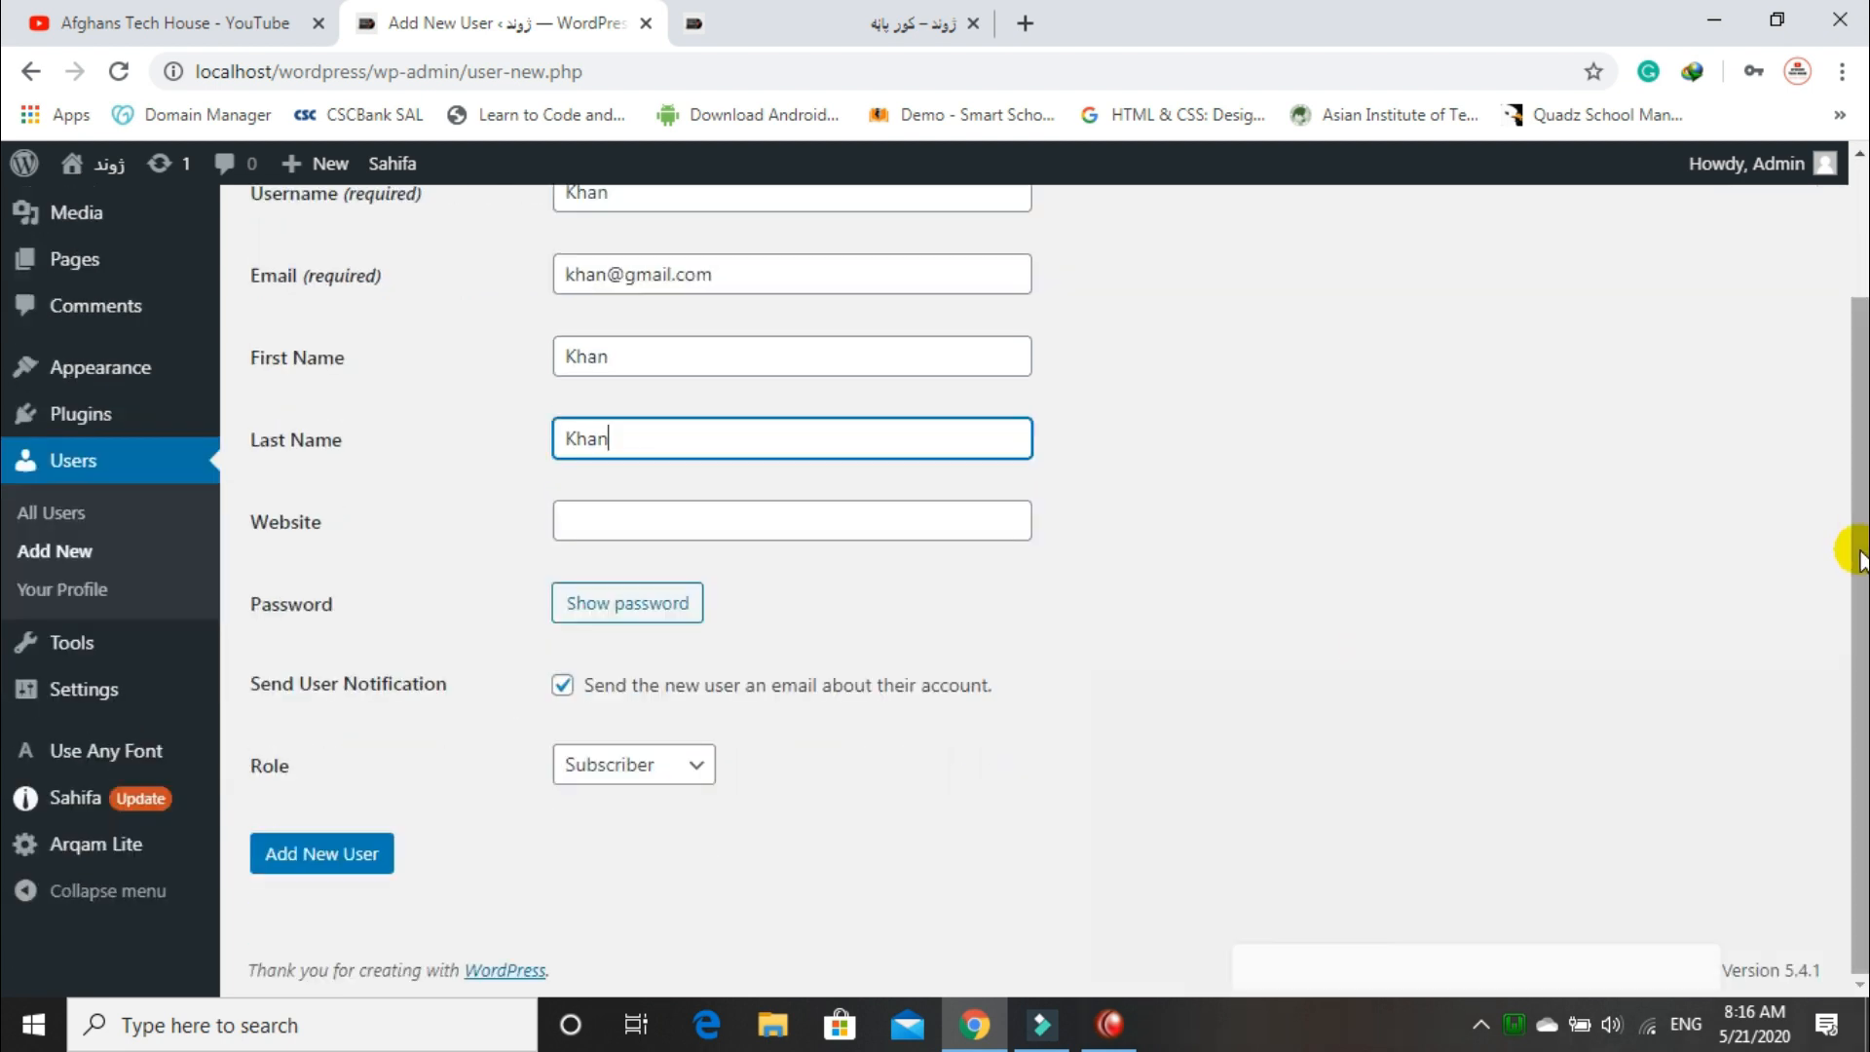
click(628, 601)
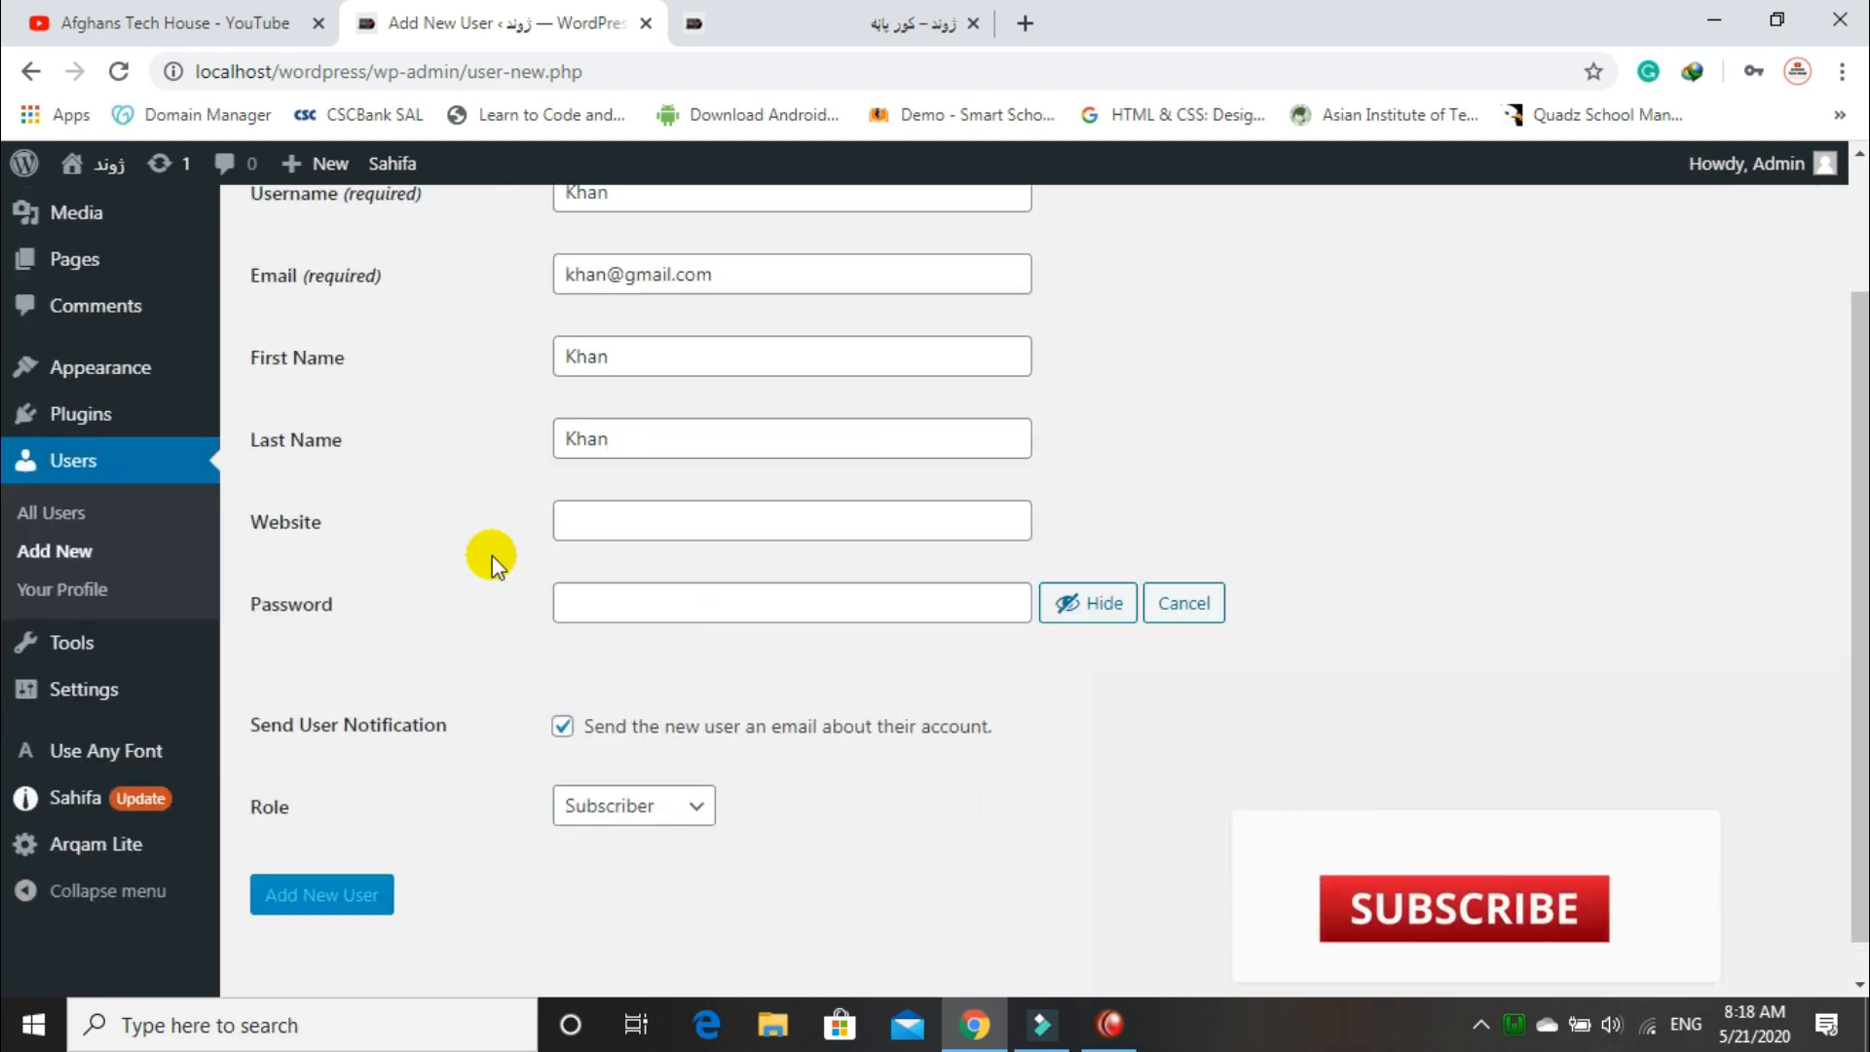
Step: Enter the user's password, mask it, and confirm use of the weak password
click(558, 607)
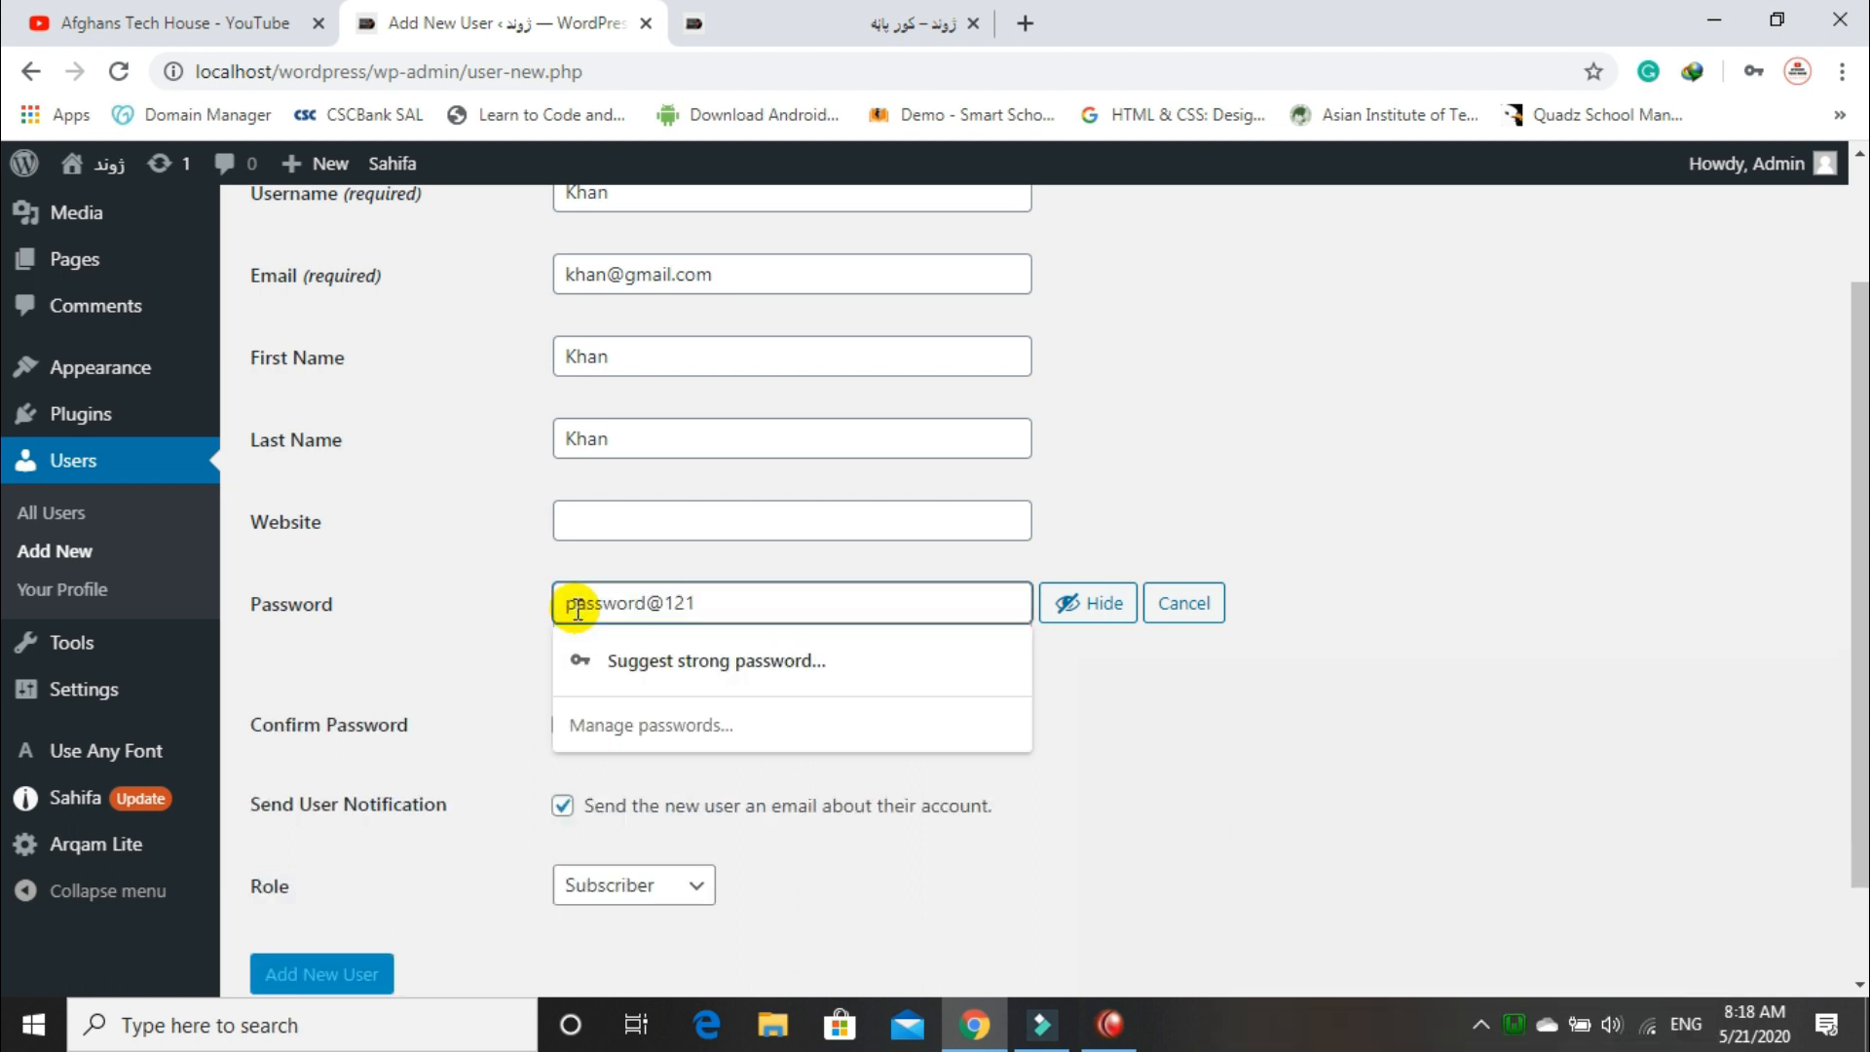
click(1059, 601)
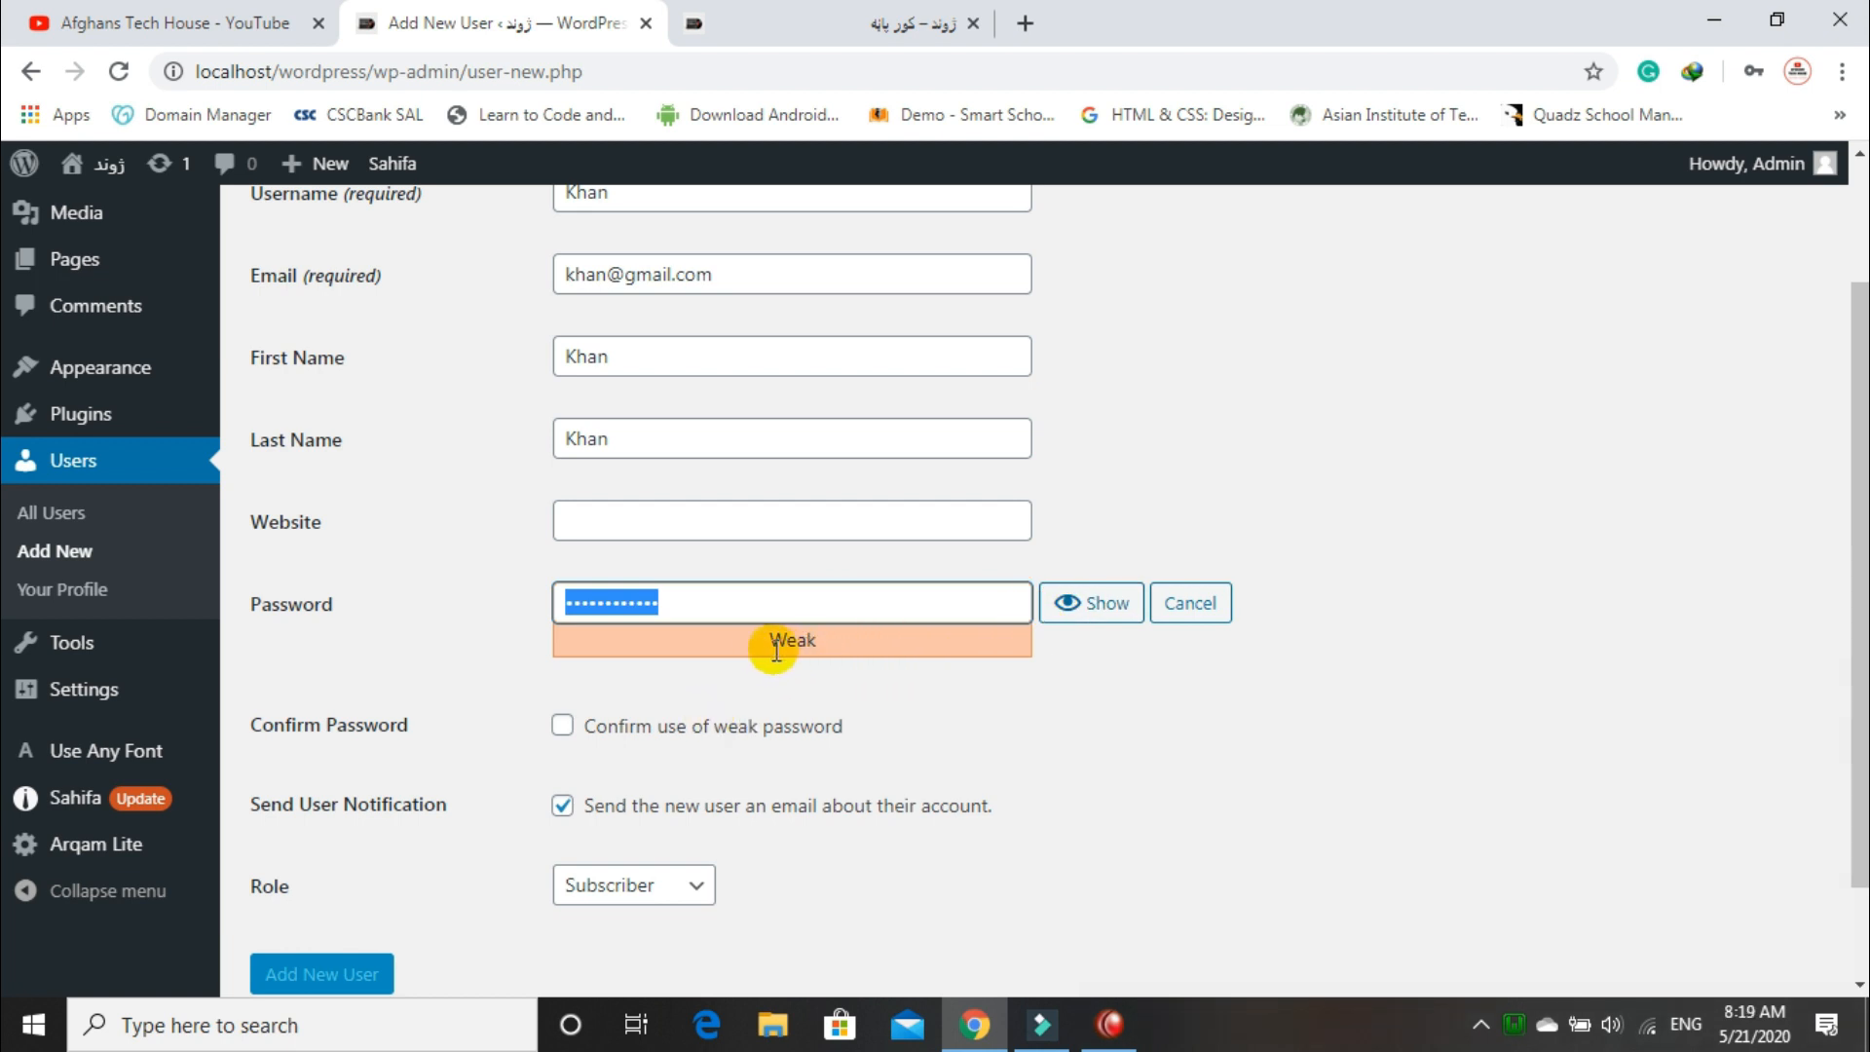
click(565, 729)
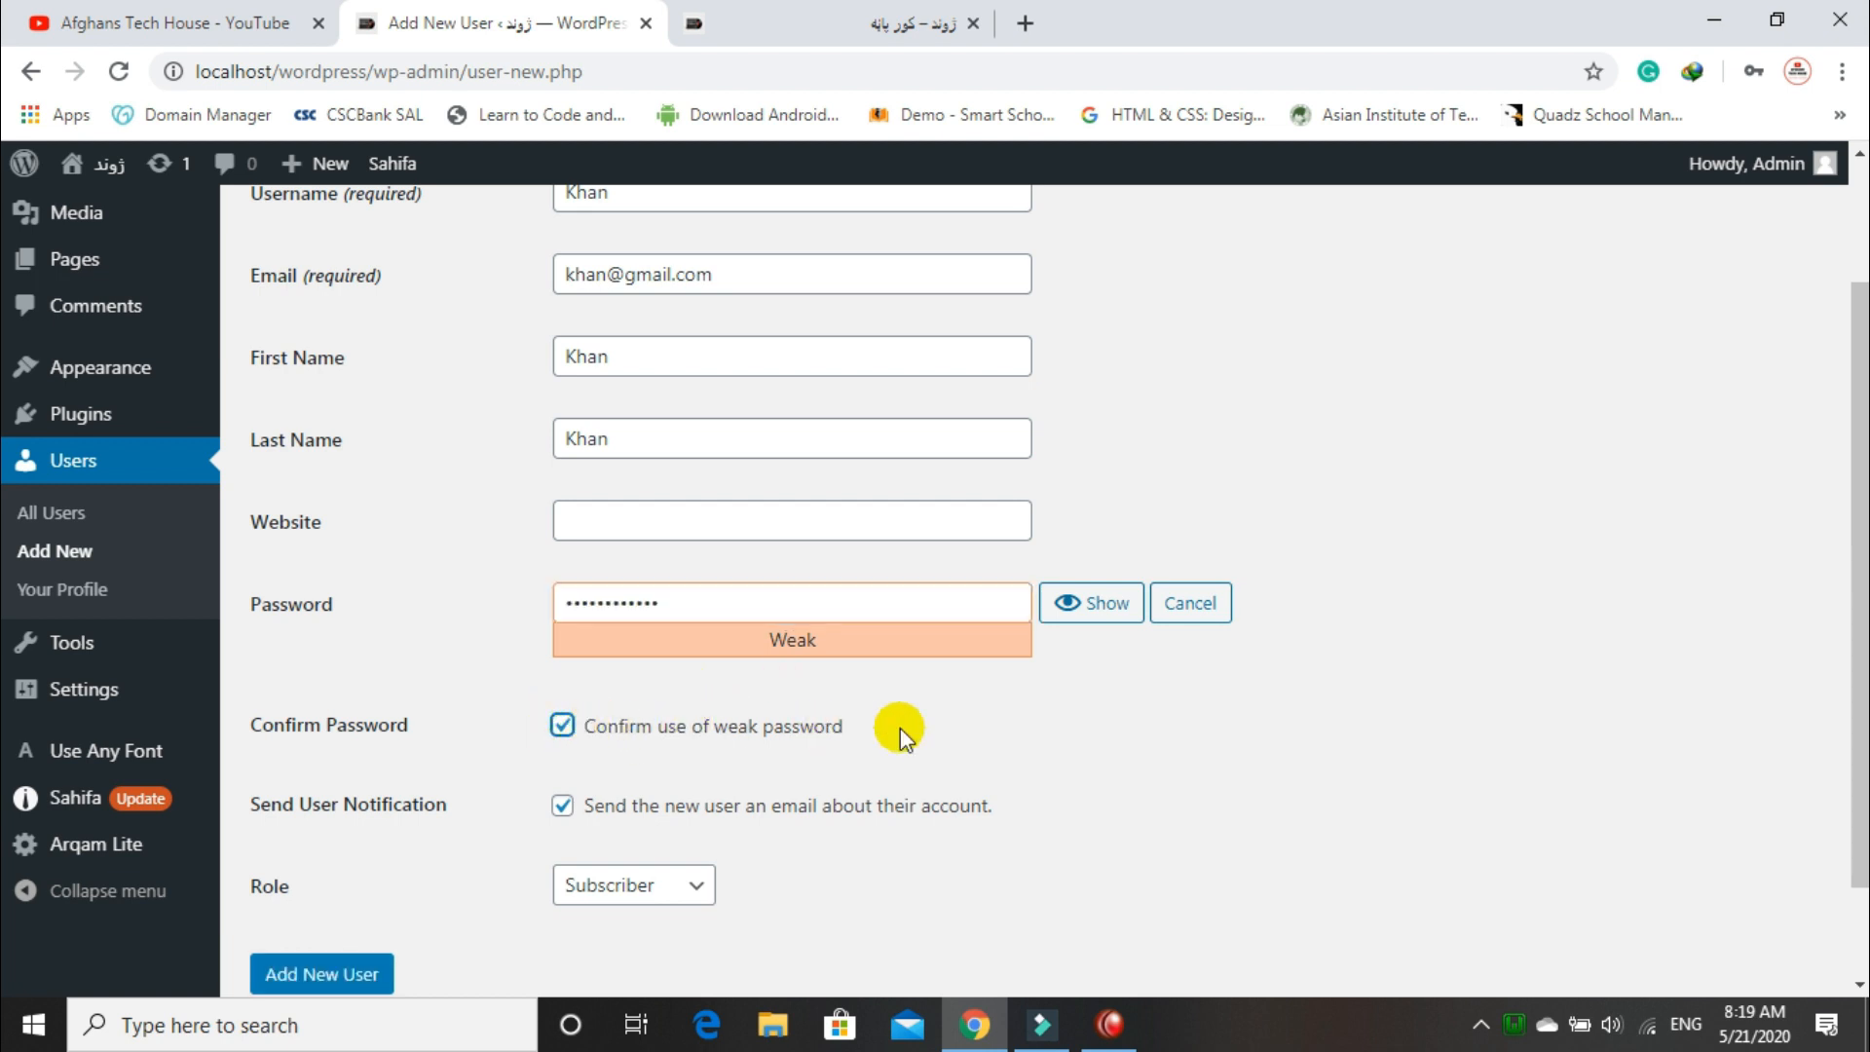
scroll(1035, 585, down, 2)
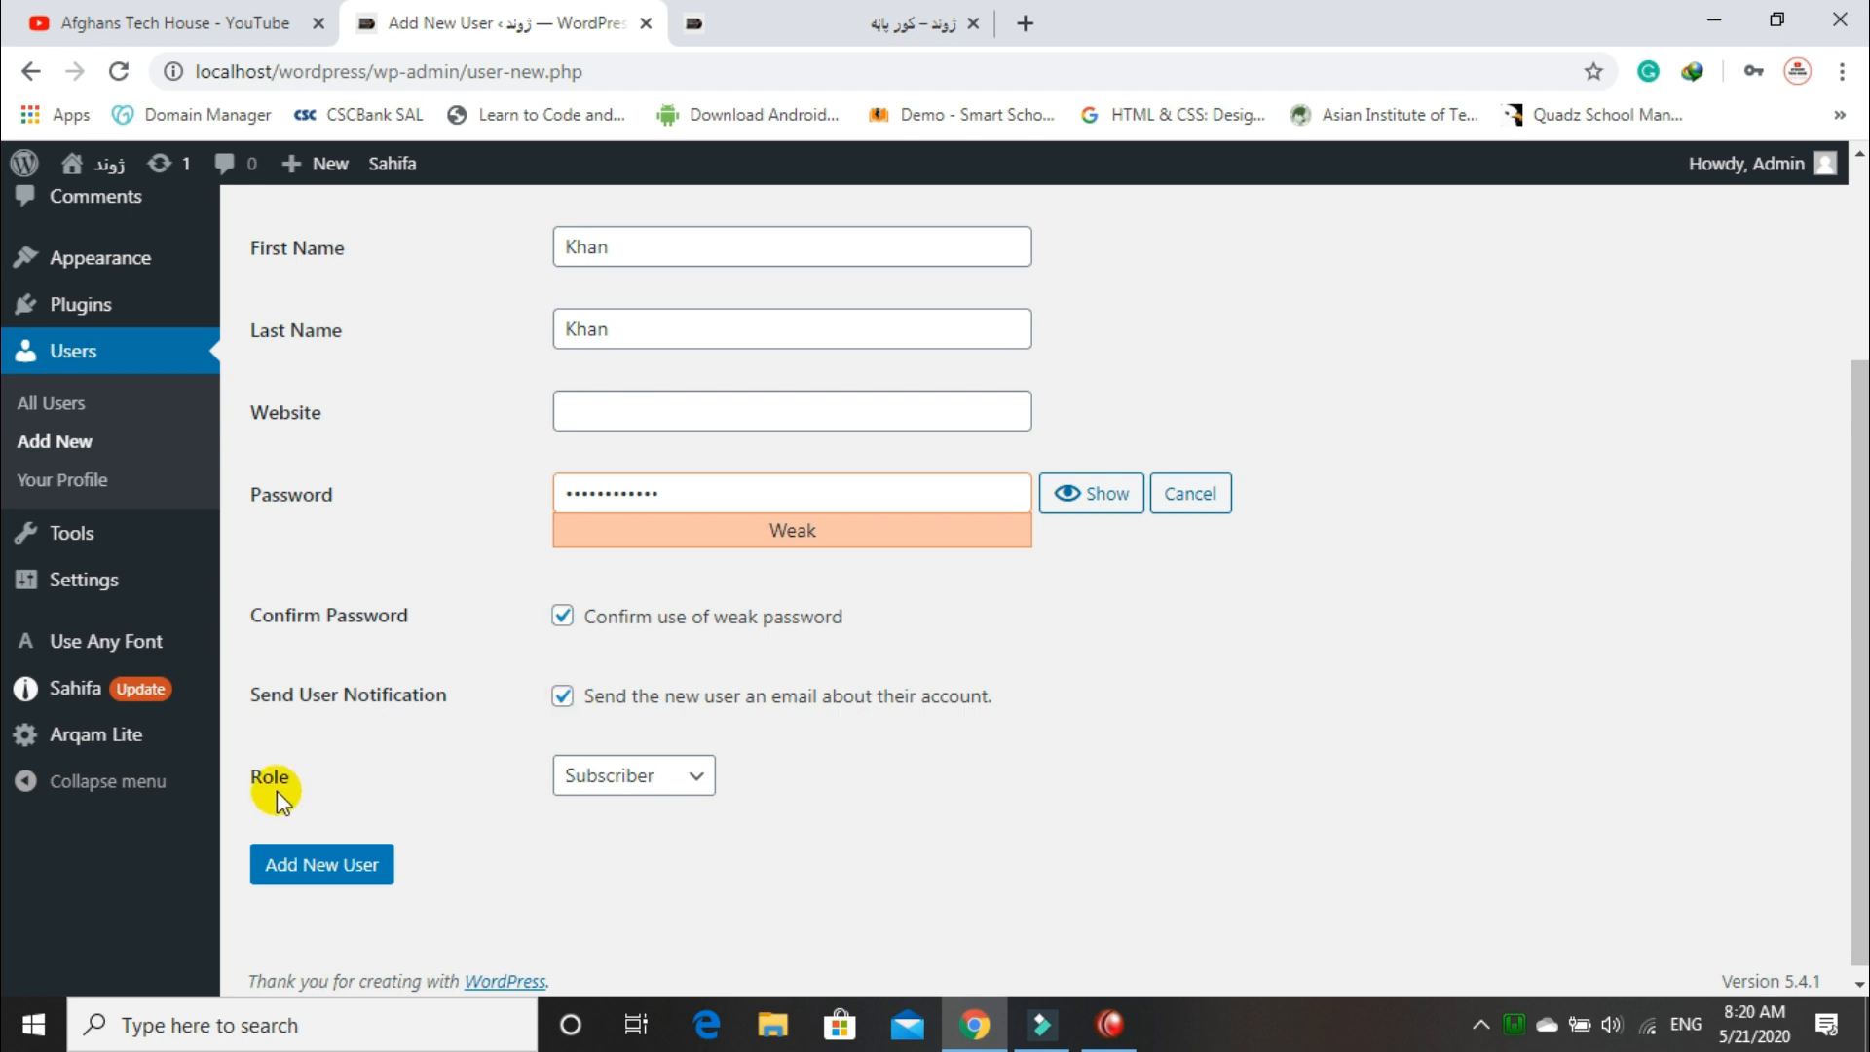
Step: Assign the Author role and submit Add New User to create the account
click(661, 776)
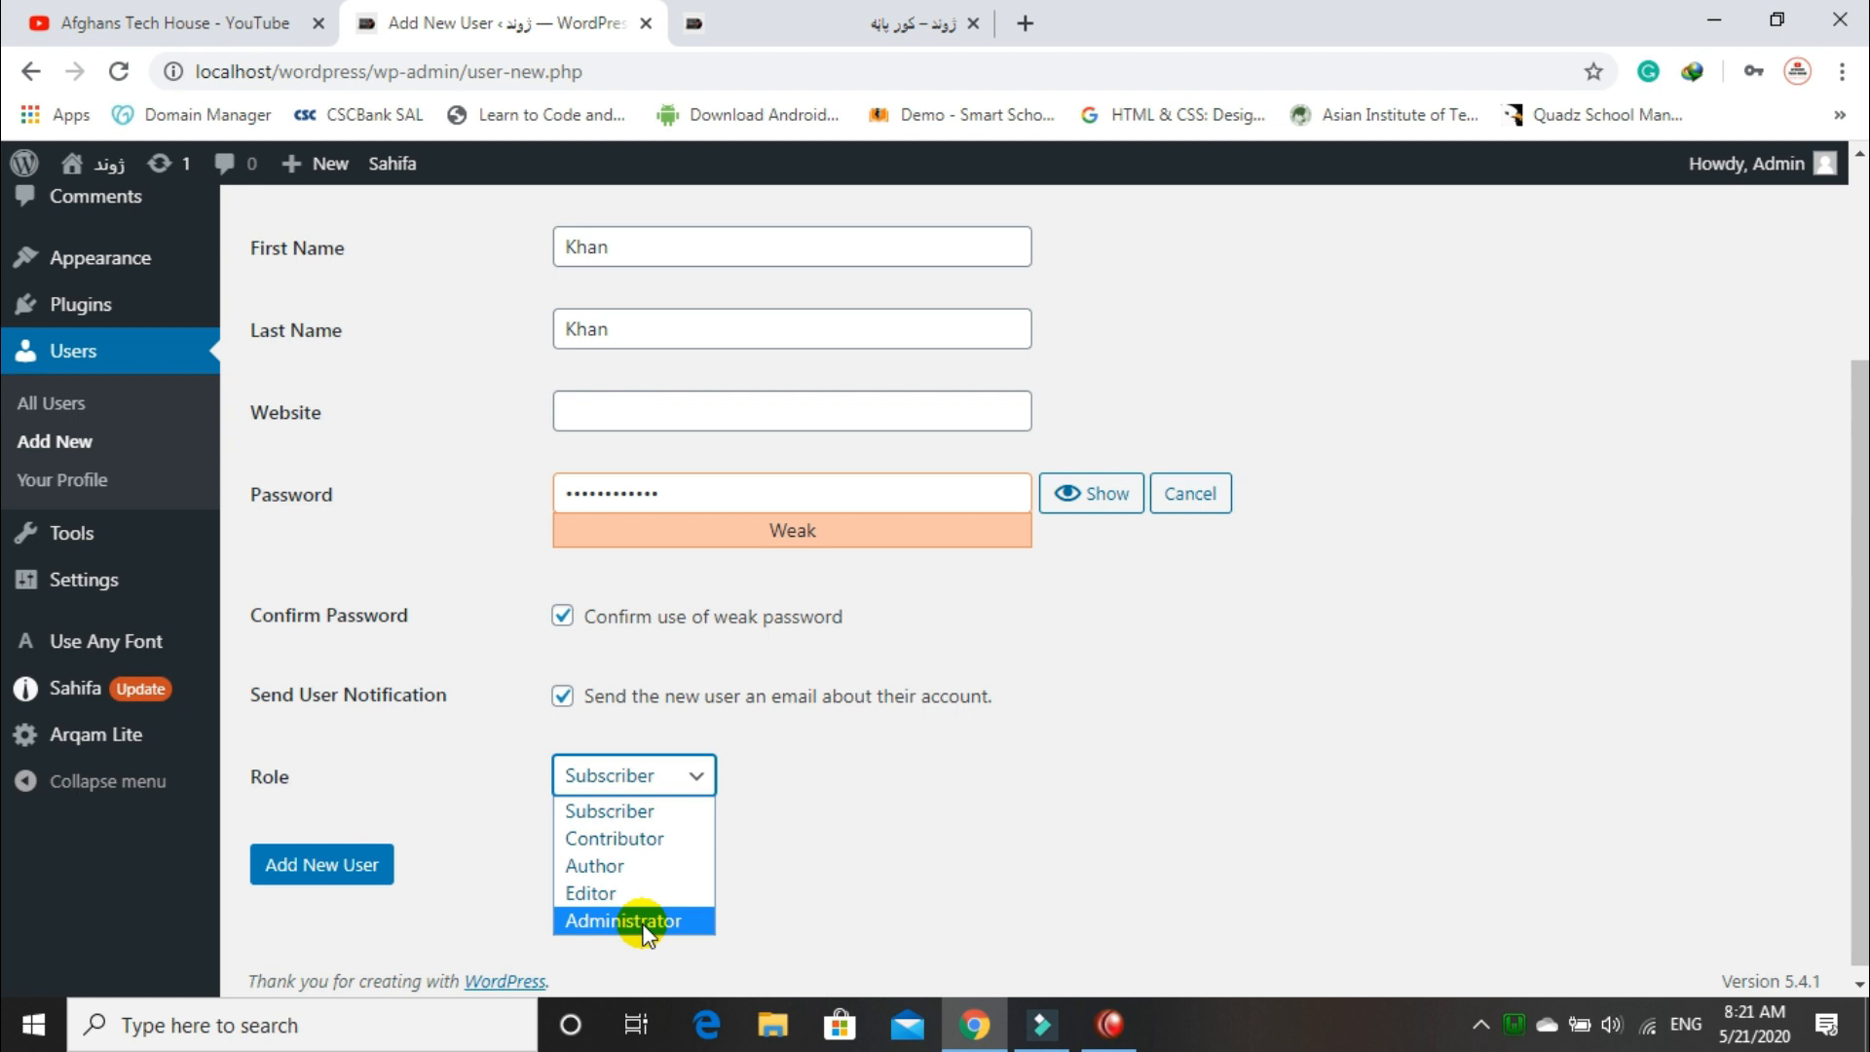
click(657, 866)
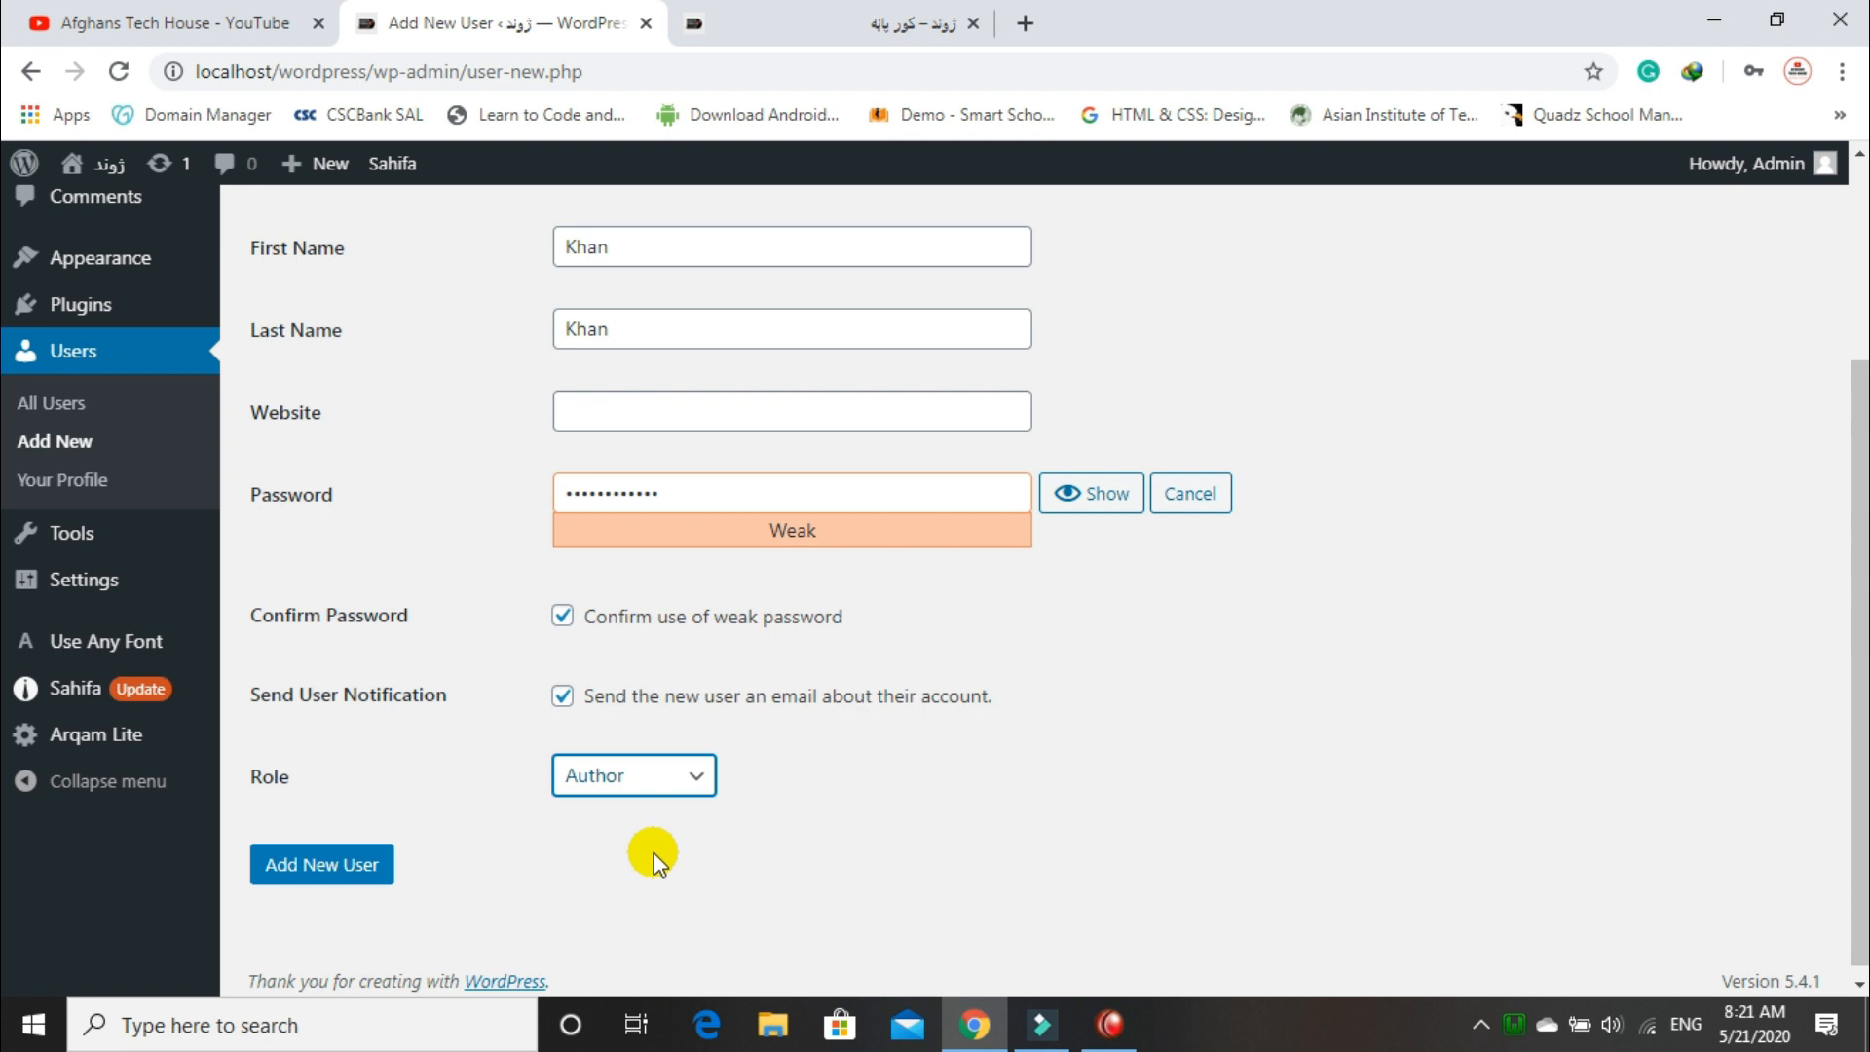
click(320, 866)
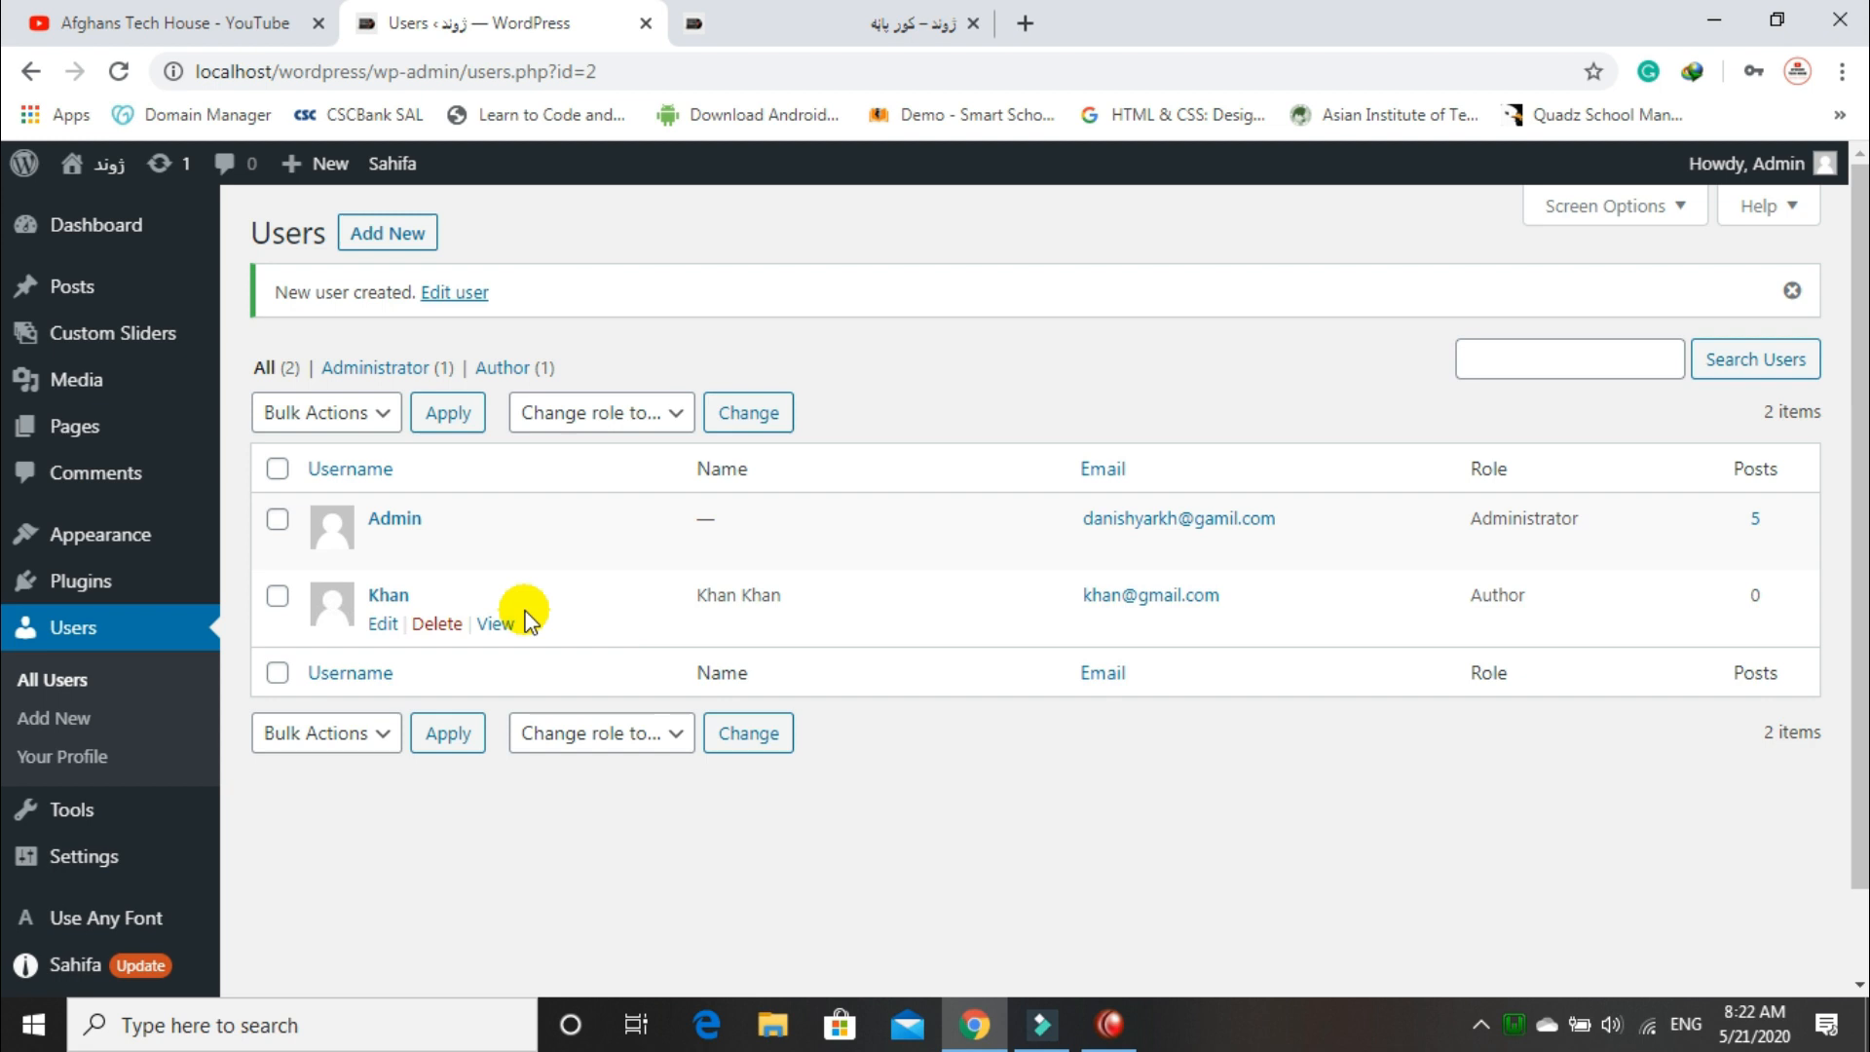
Step: Open All Users to see the Administrator and the new Author listed
click(41, 687)
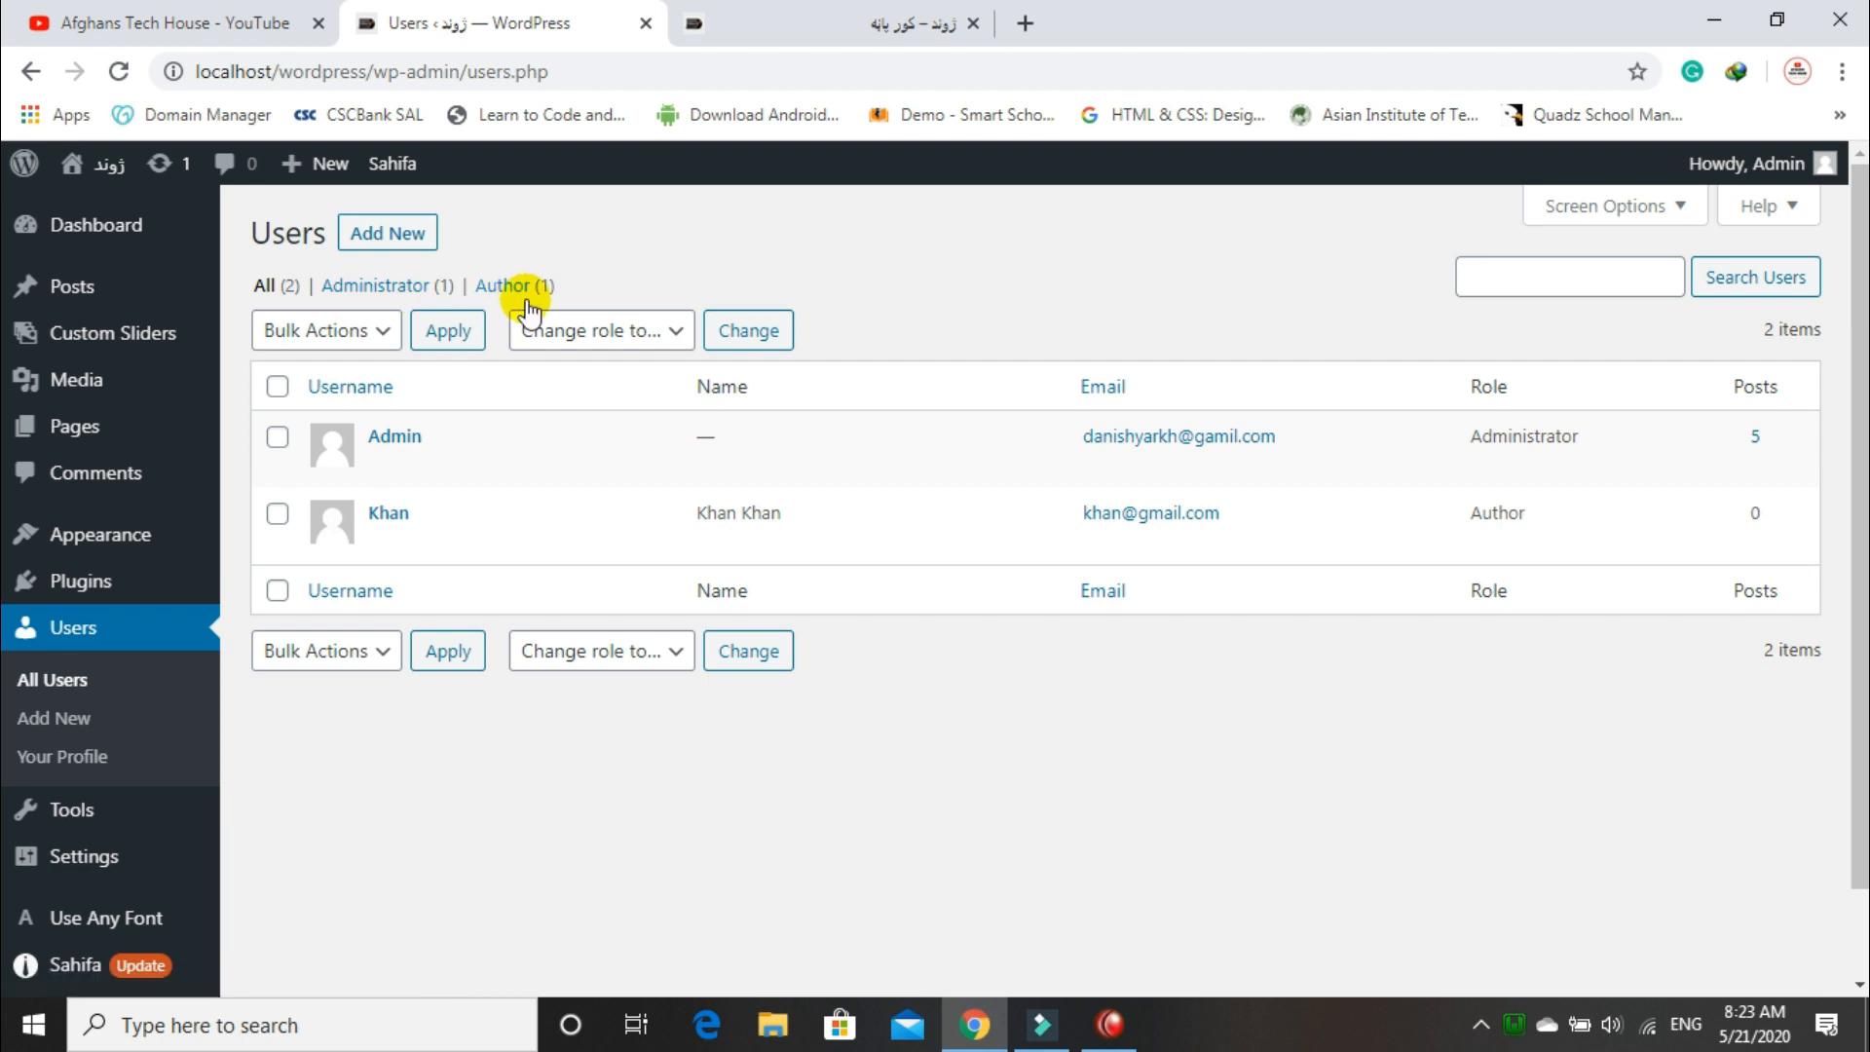
click(278, 386)
click(341, 330)
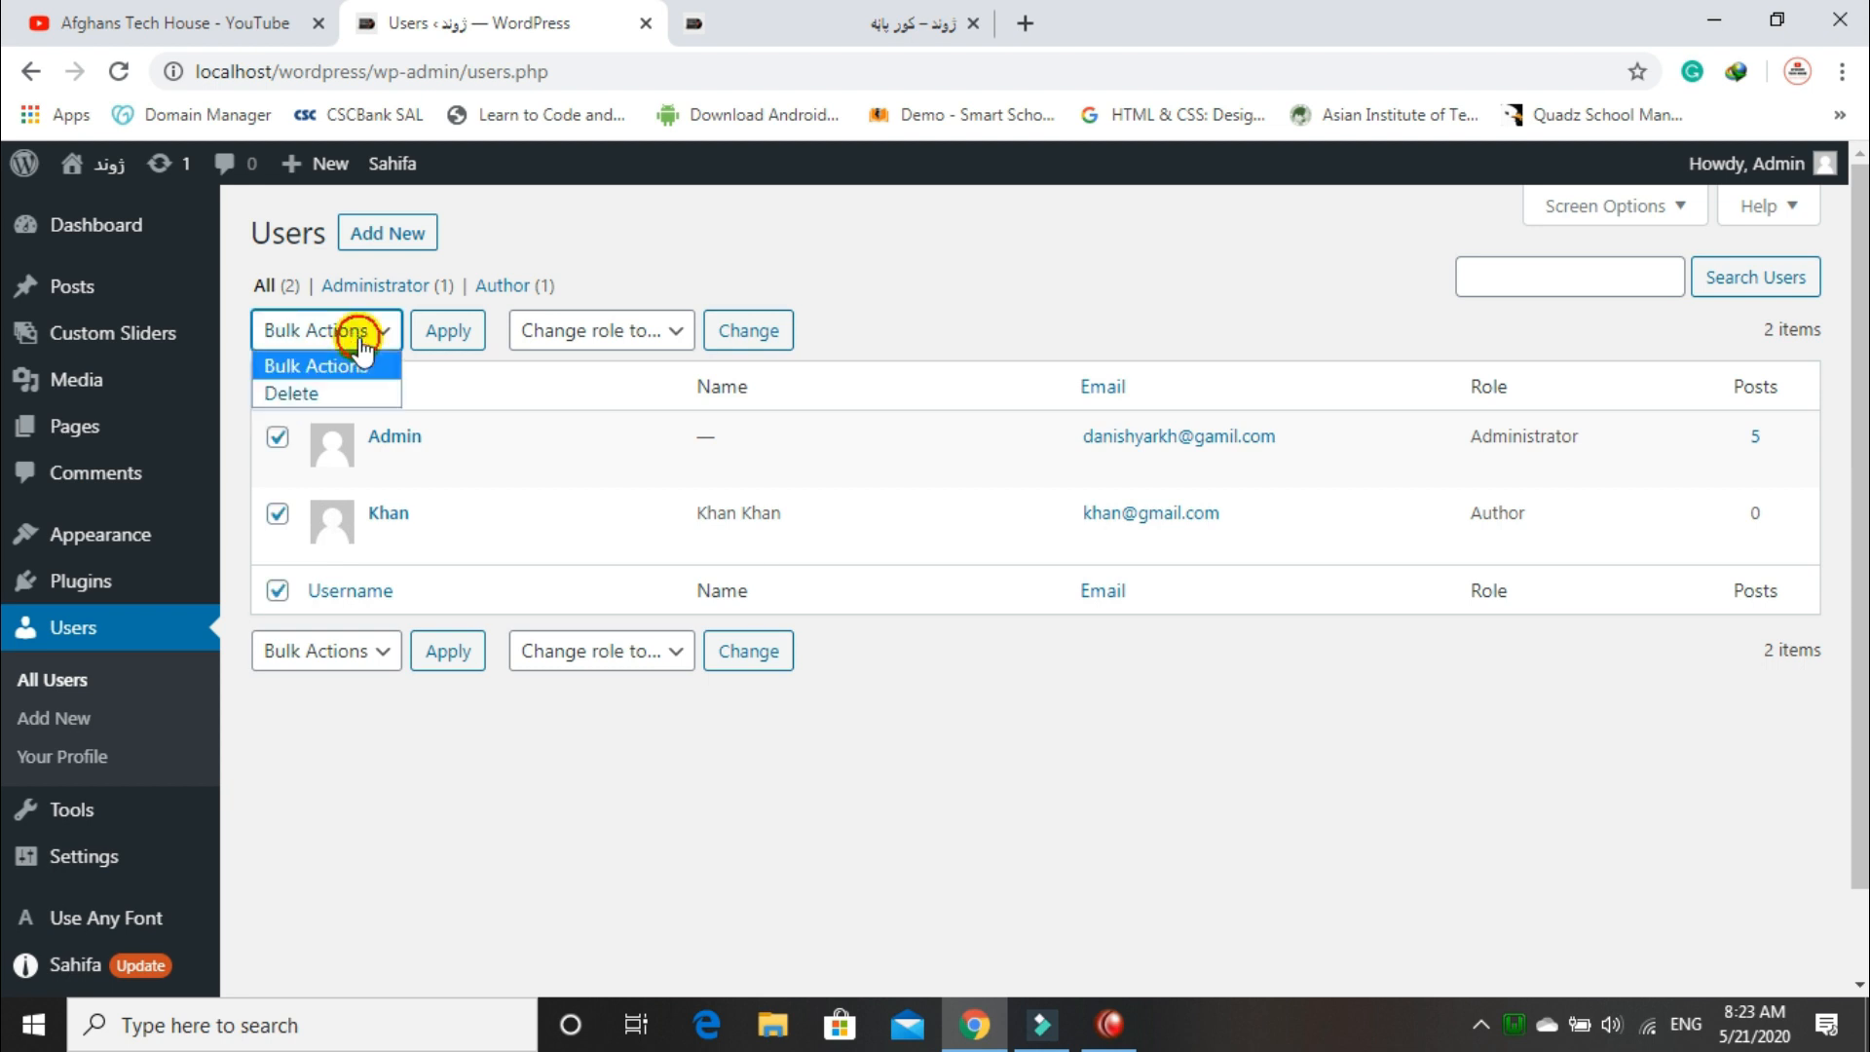
click(323, 394)
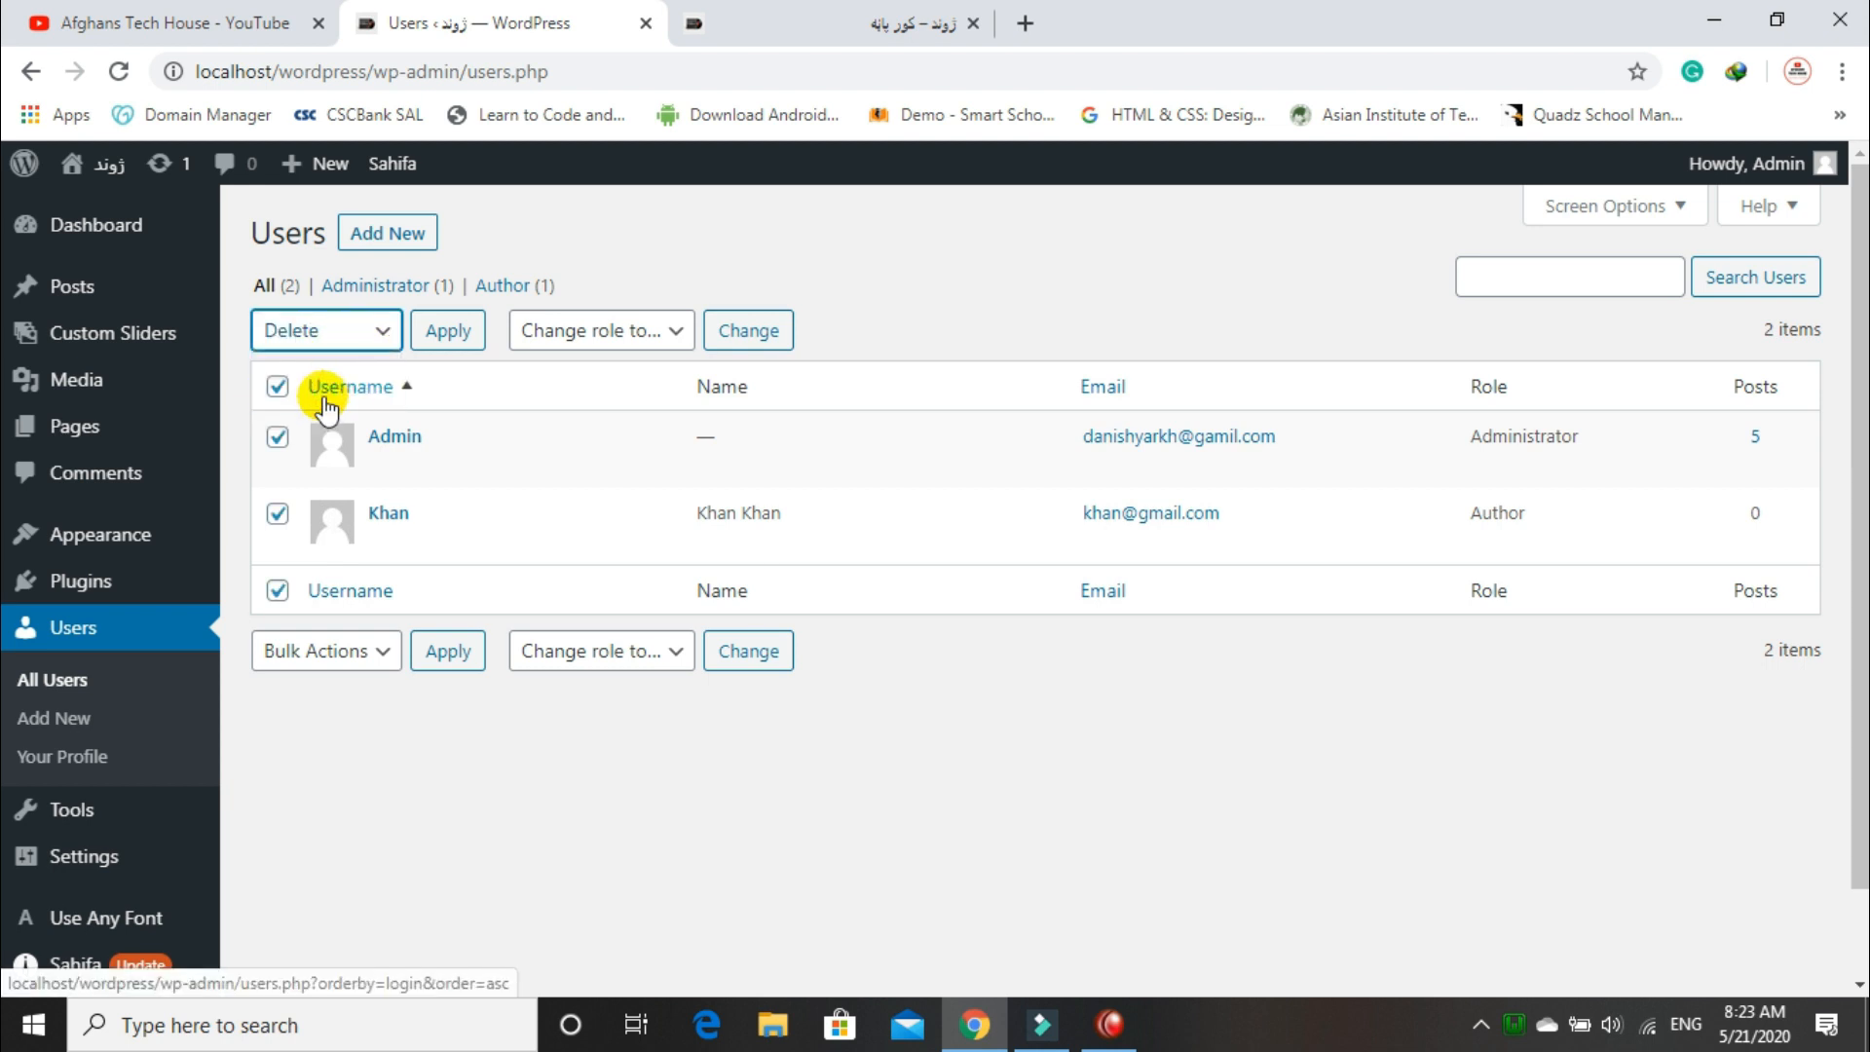
click(452, 359)
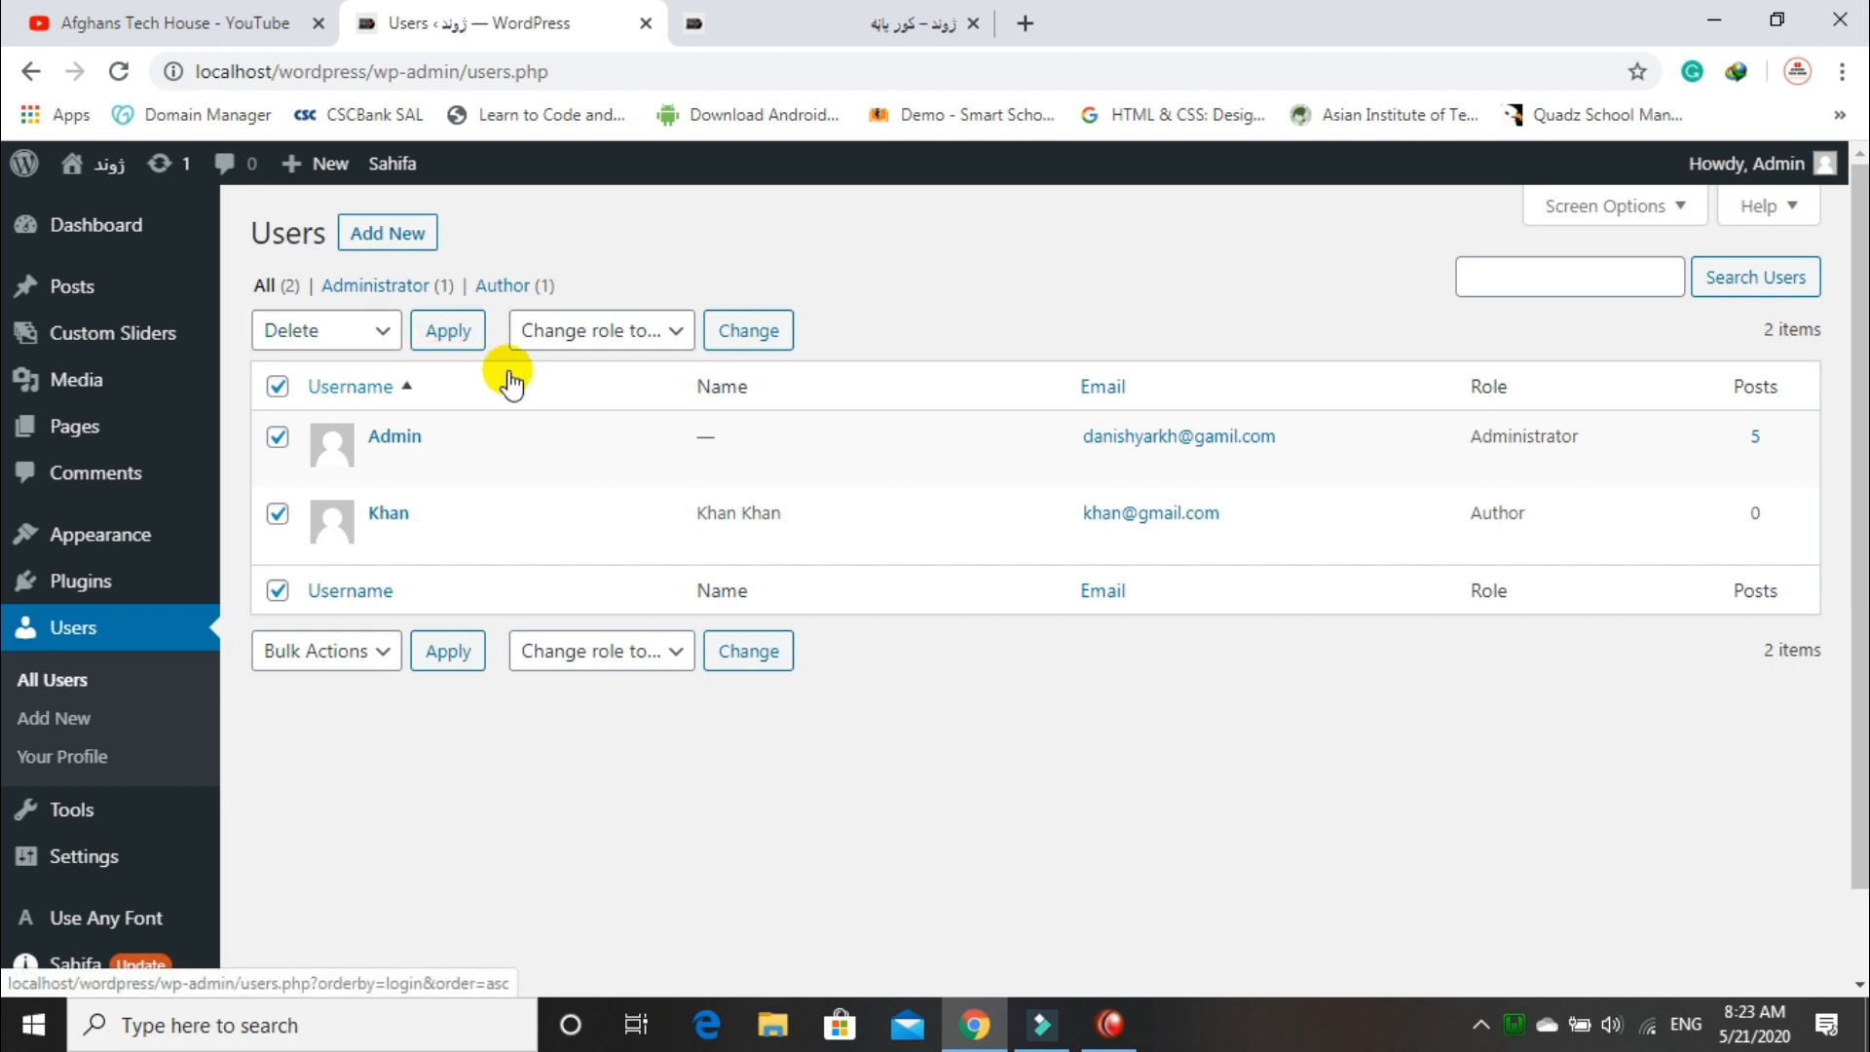
click(278, 440)
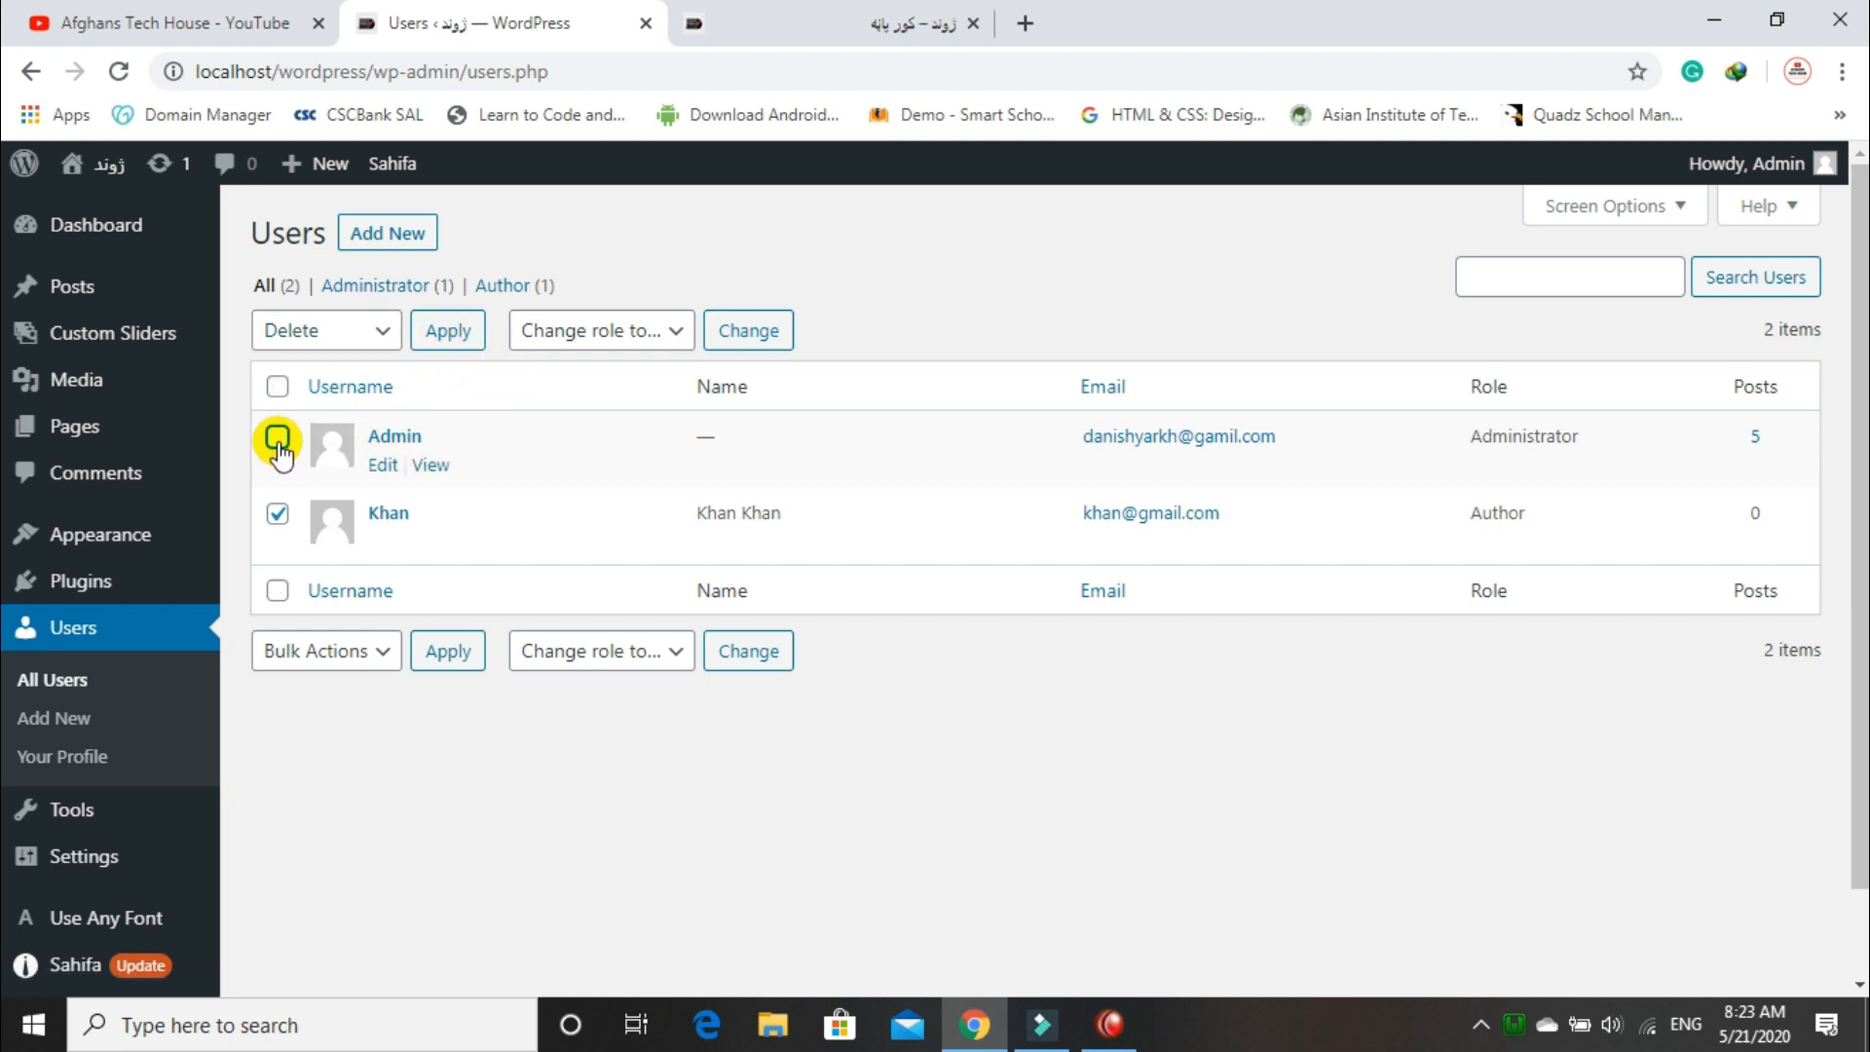
click(638, 333)
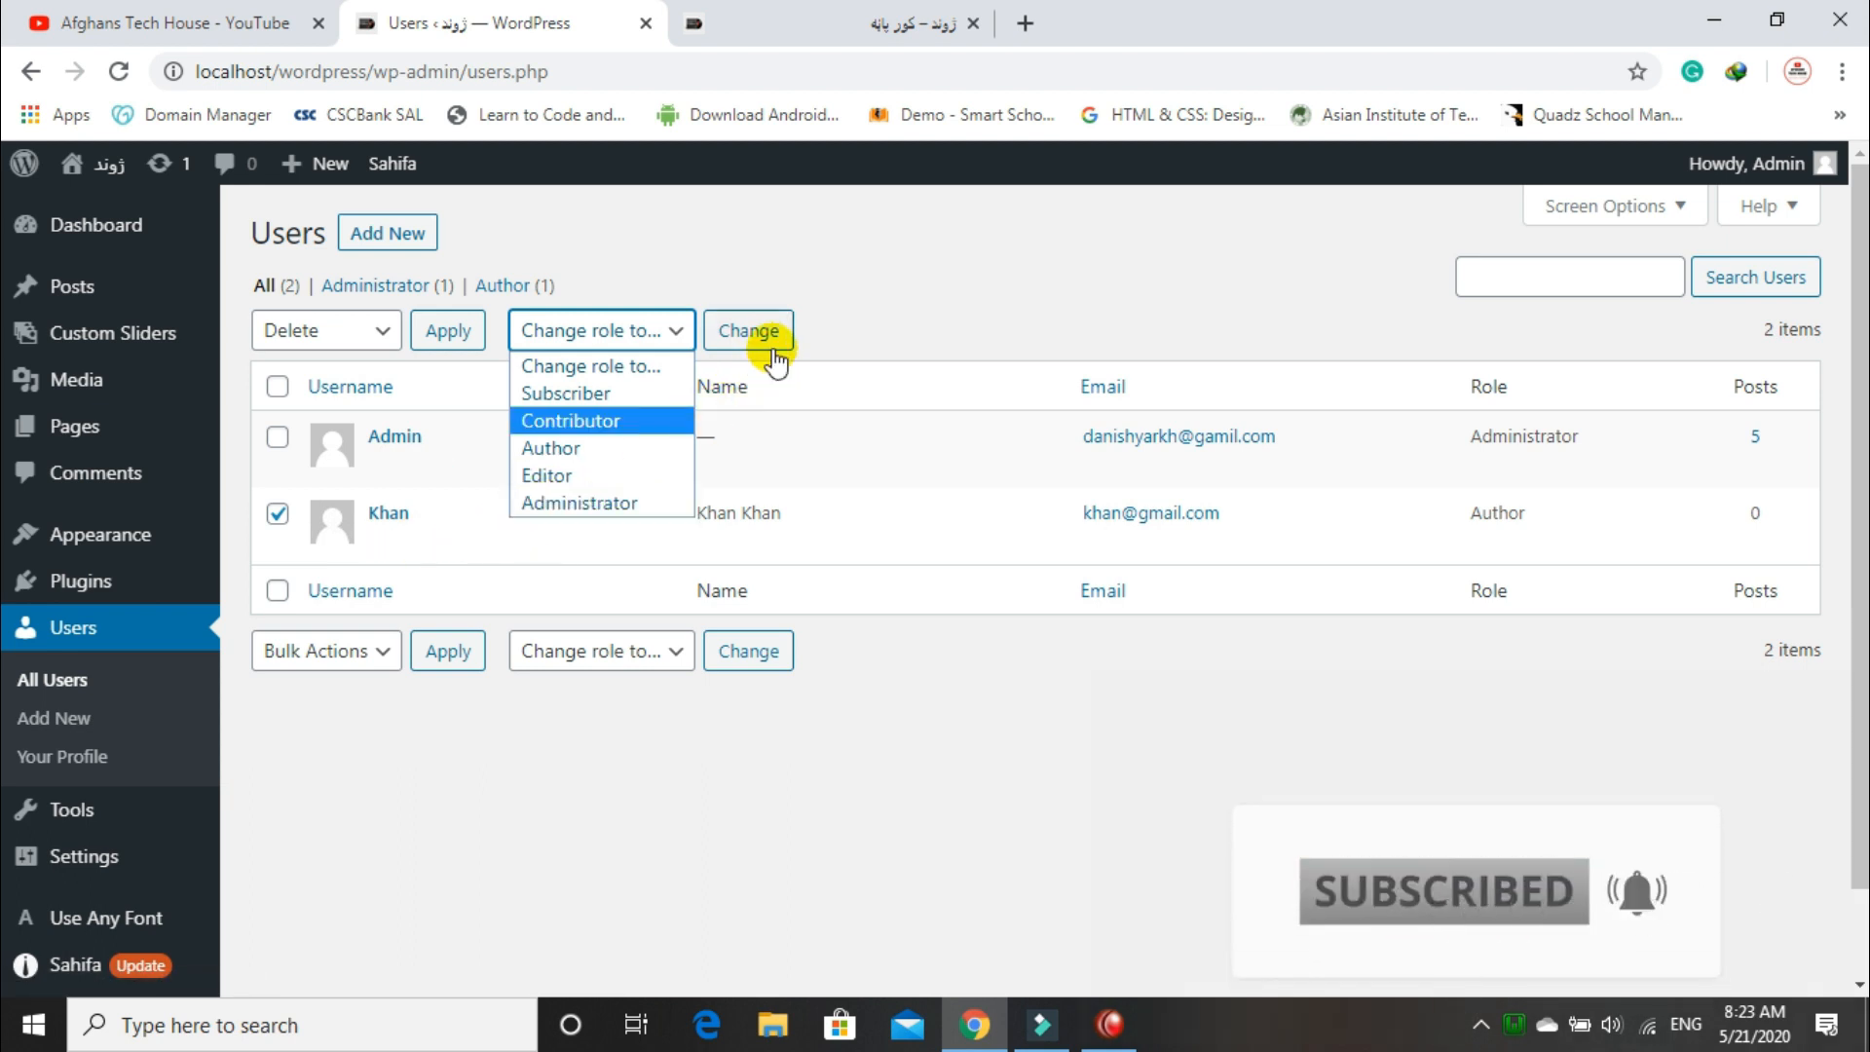
click(876, 336)
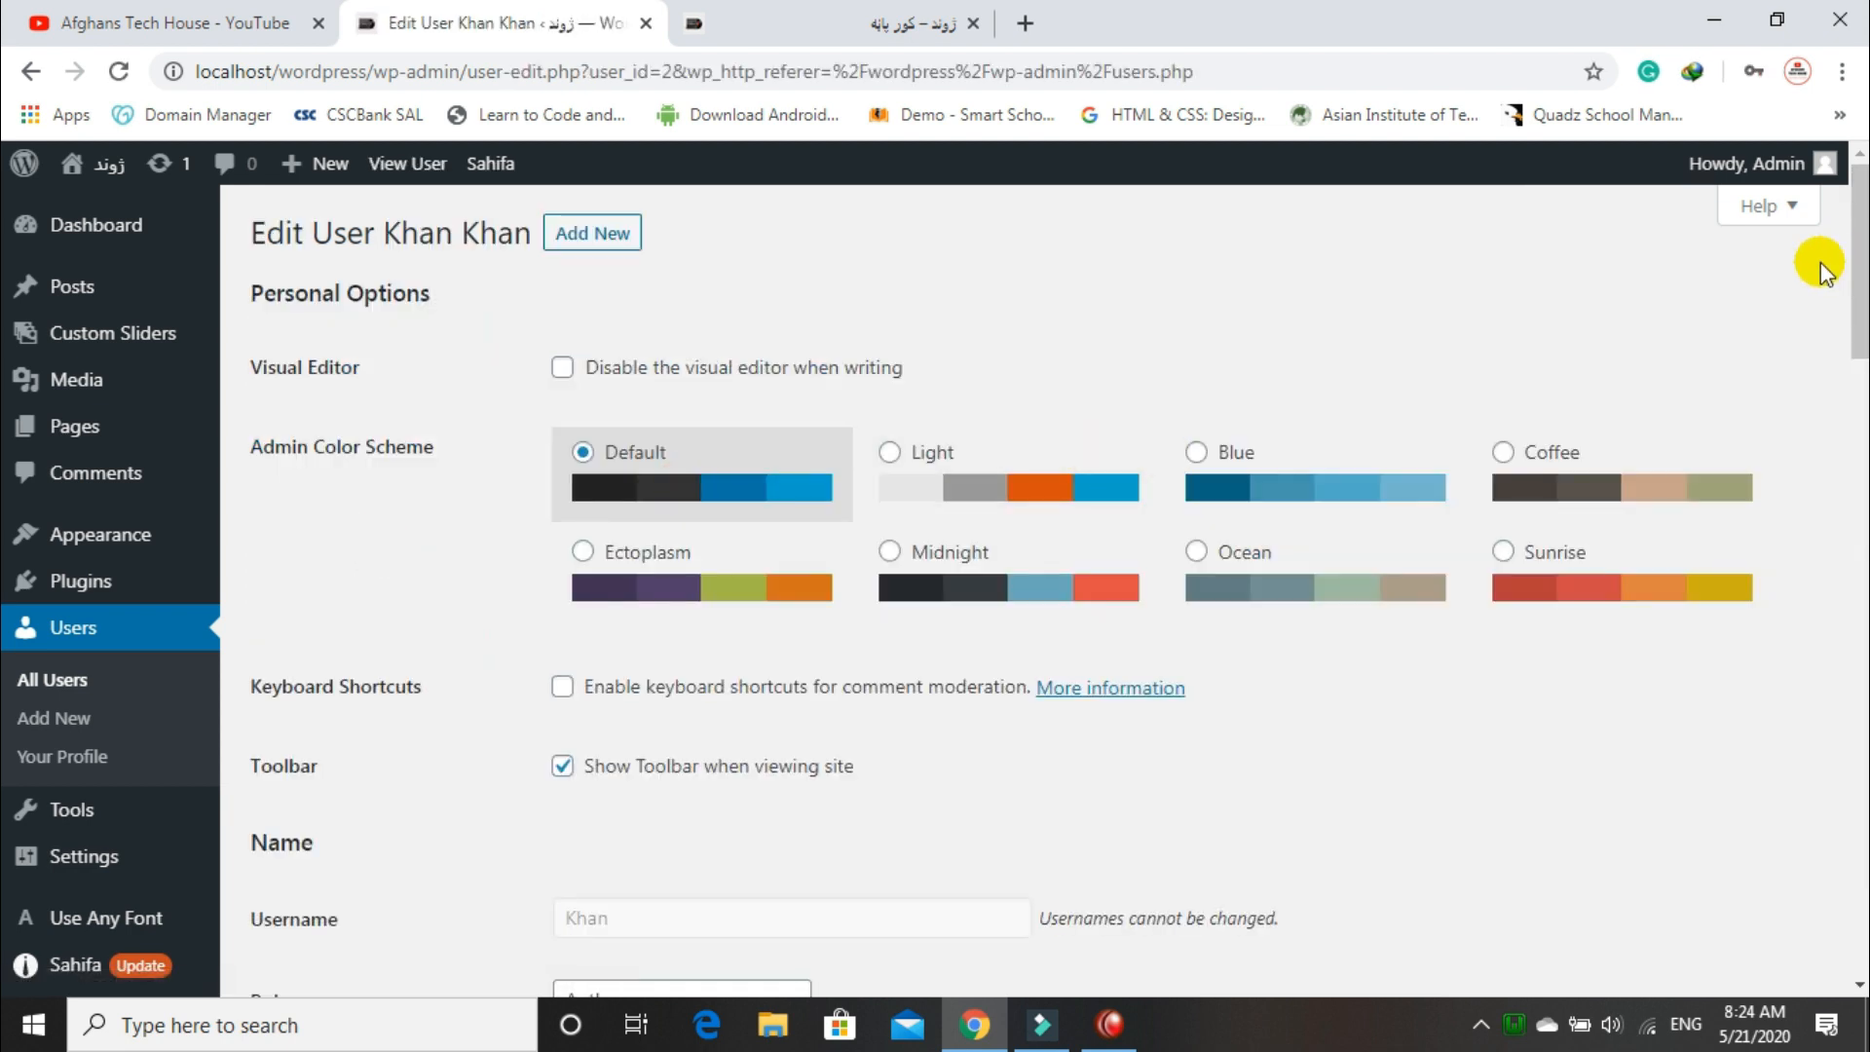
Step: Scroll through the new user's Edit User page, then open the admin's own Profile
drag(1857, 257, 1786, 901)
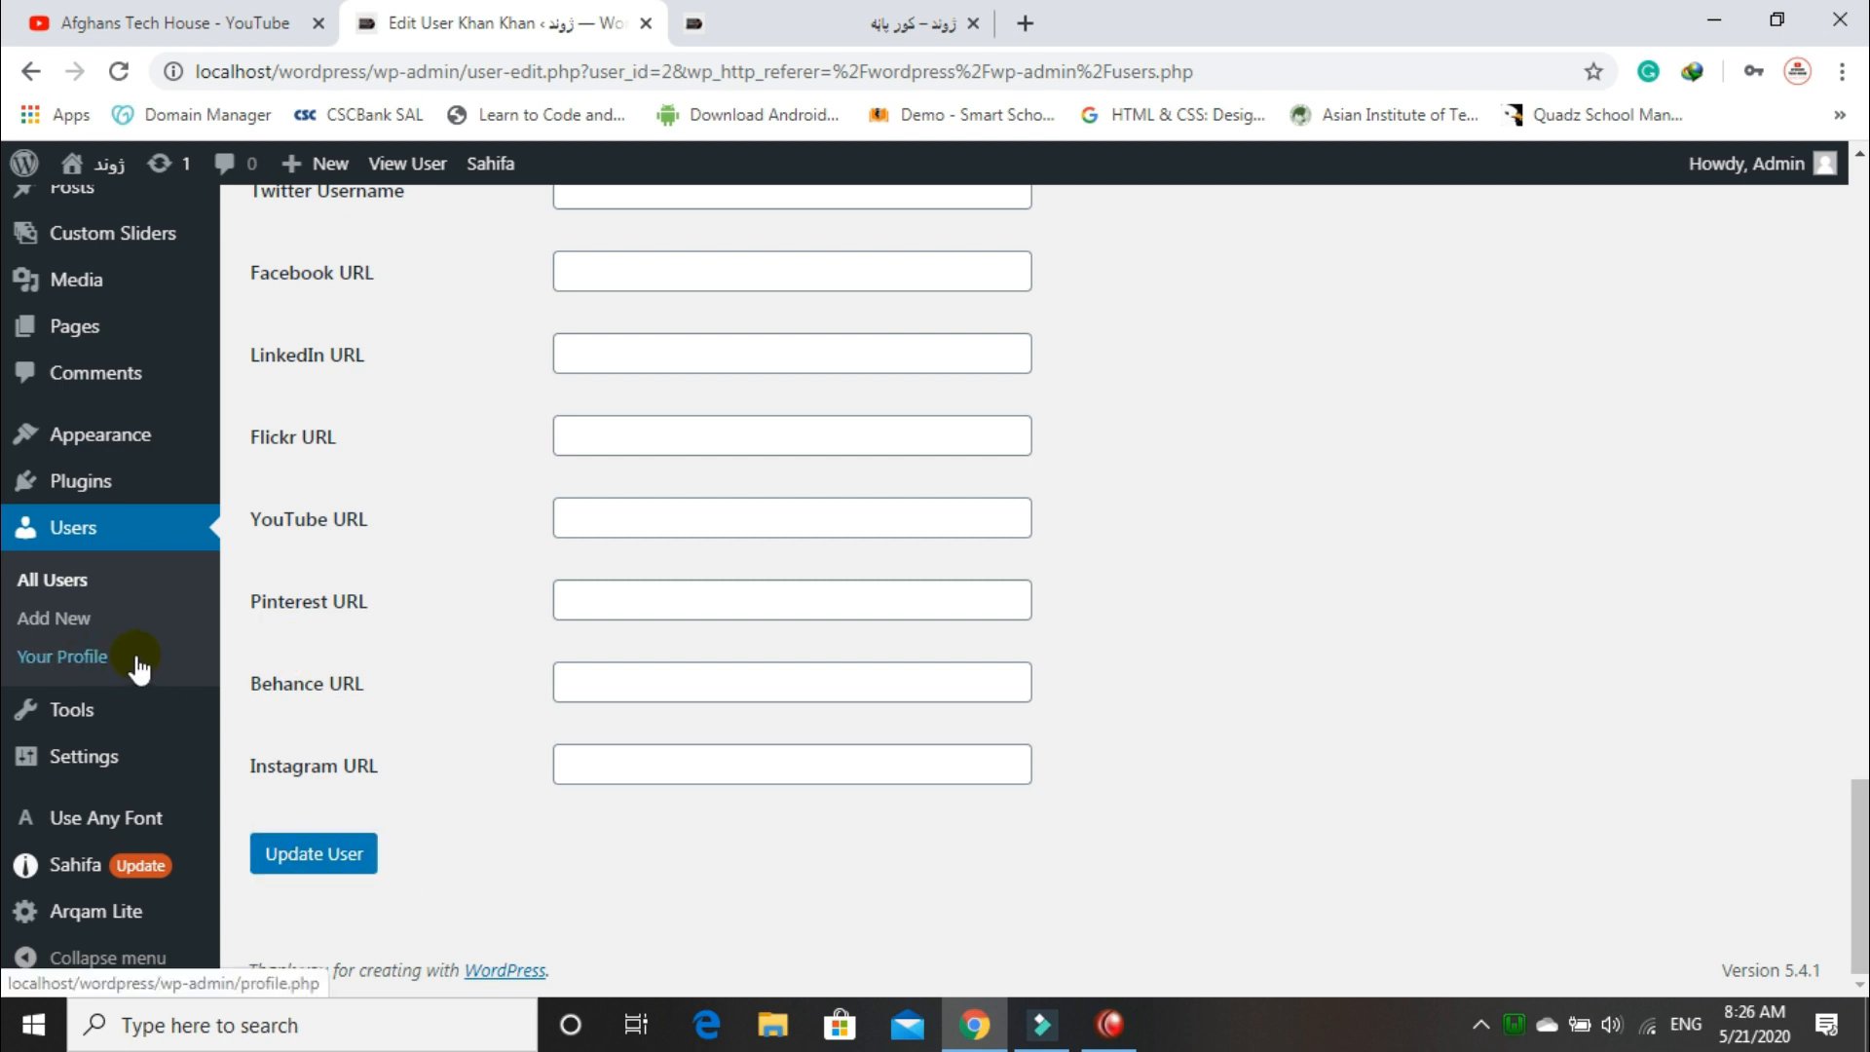
click(94, 654)
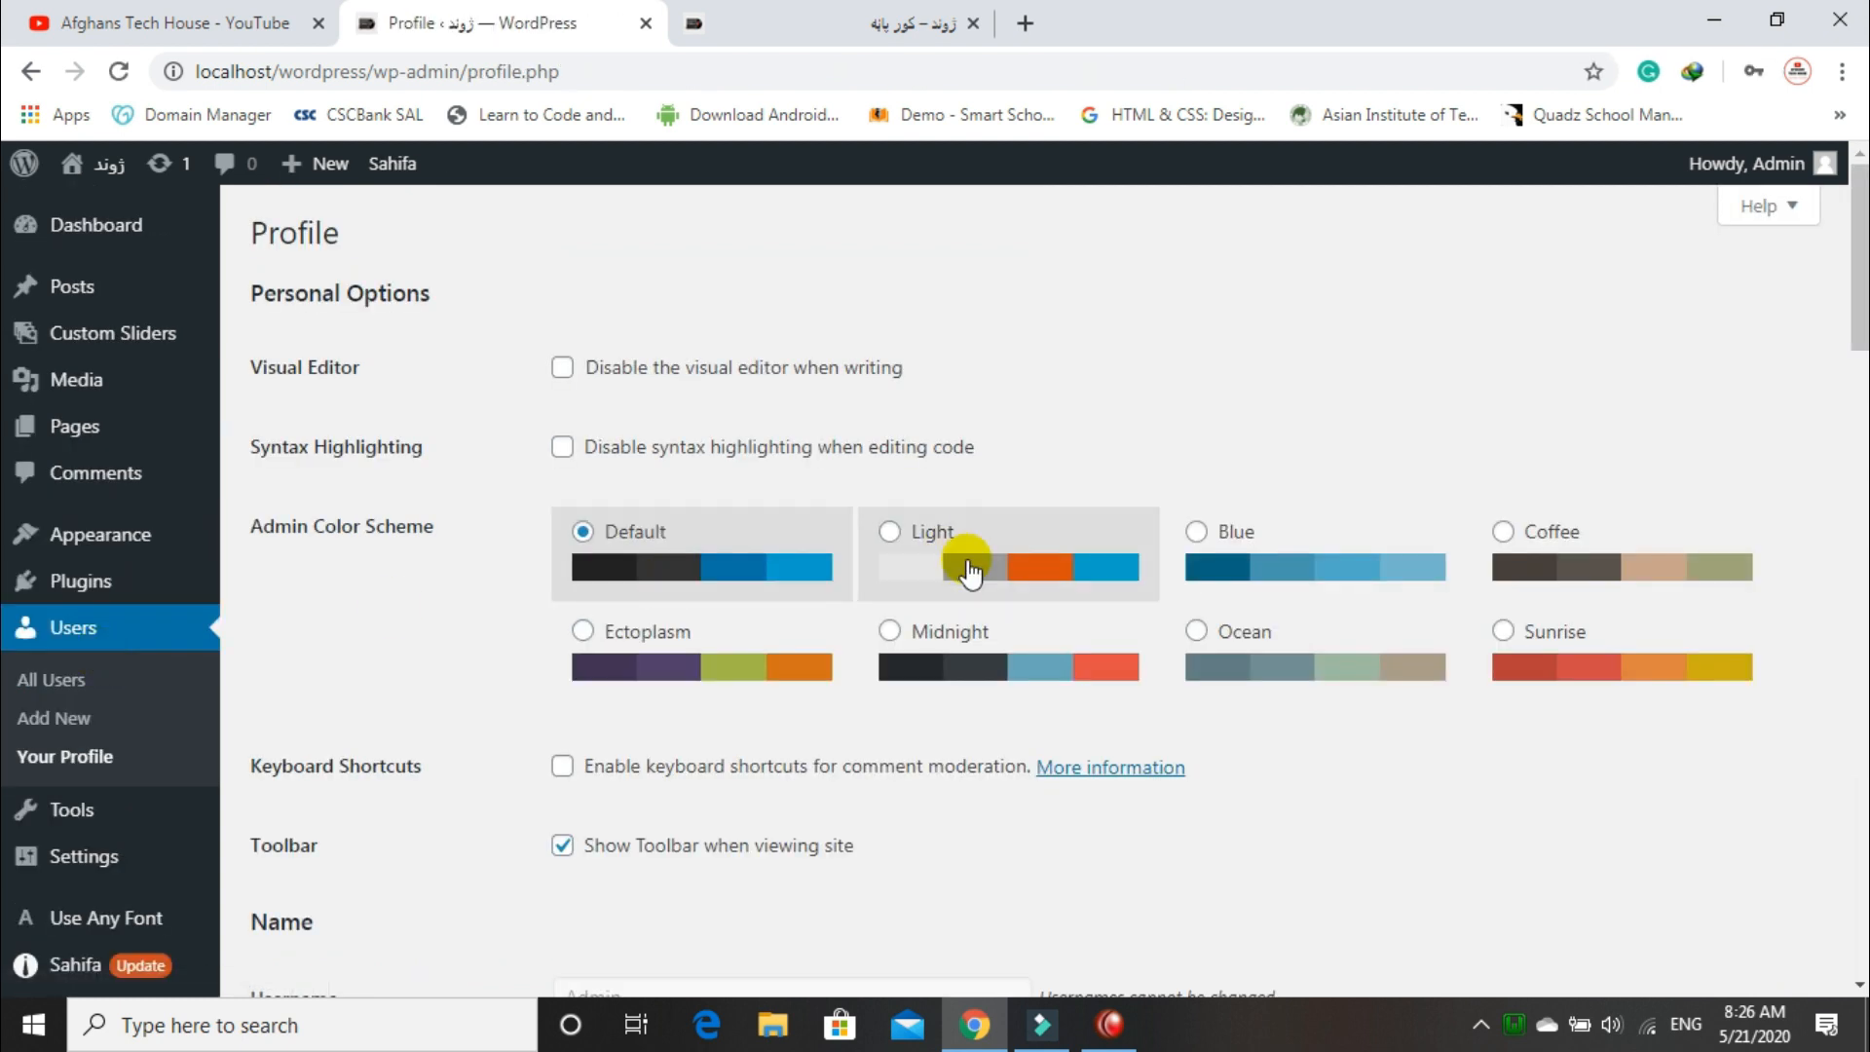
scroll(1032, 584, down, 4)
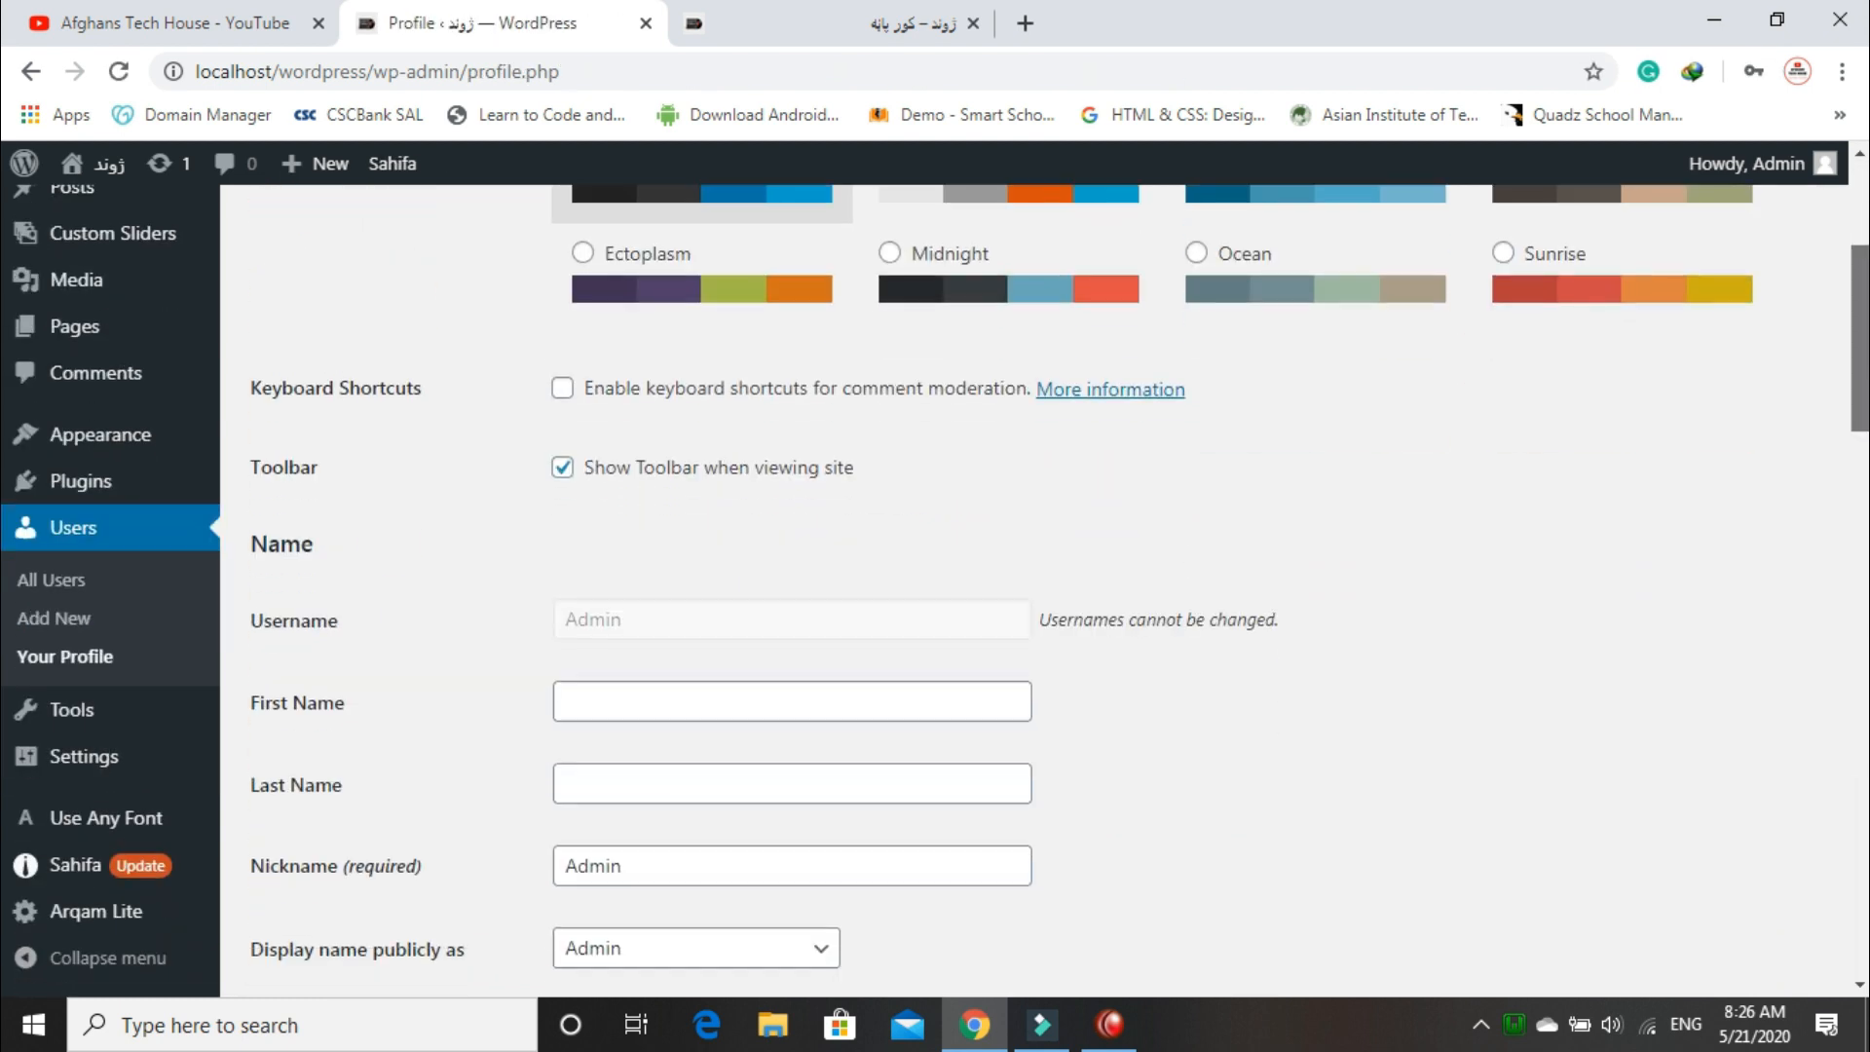
scroll(1032, 584, down, 3)
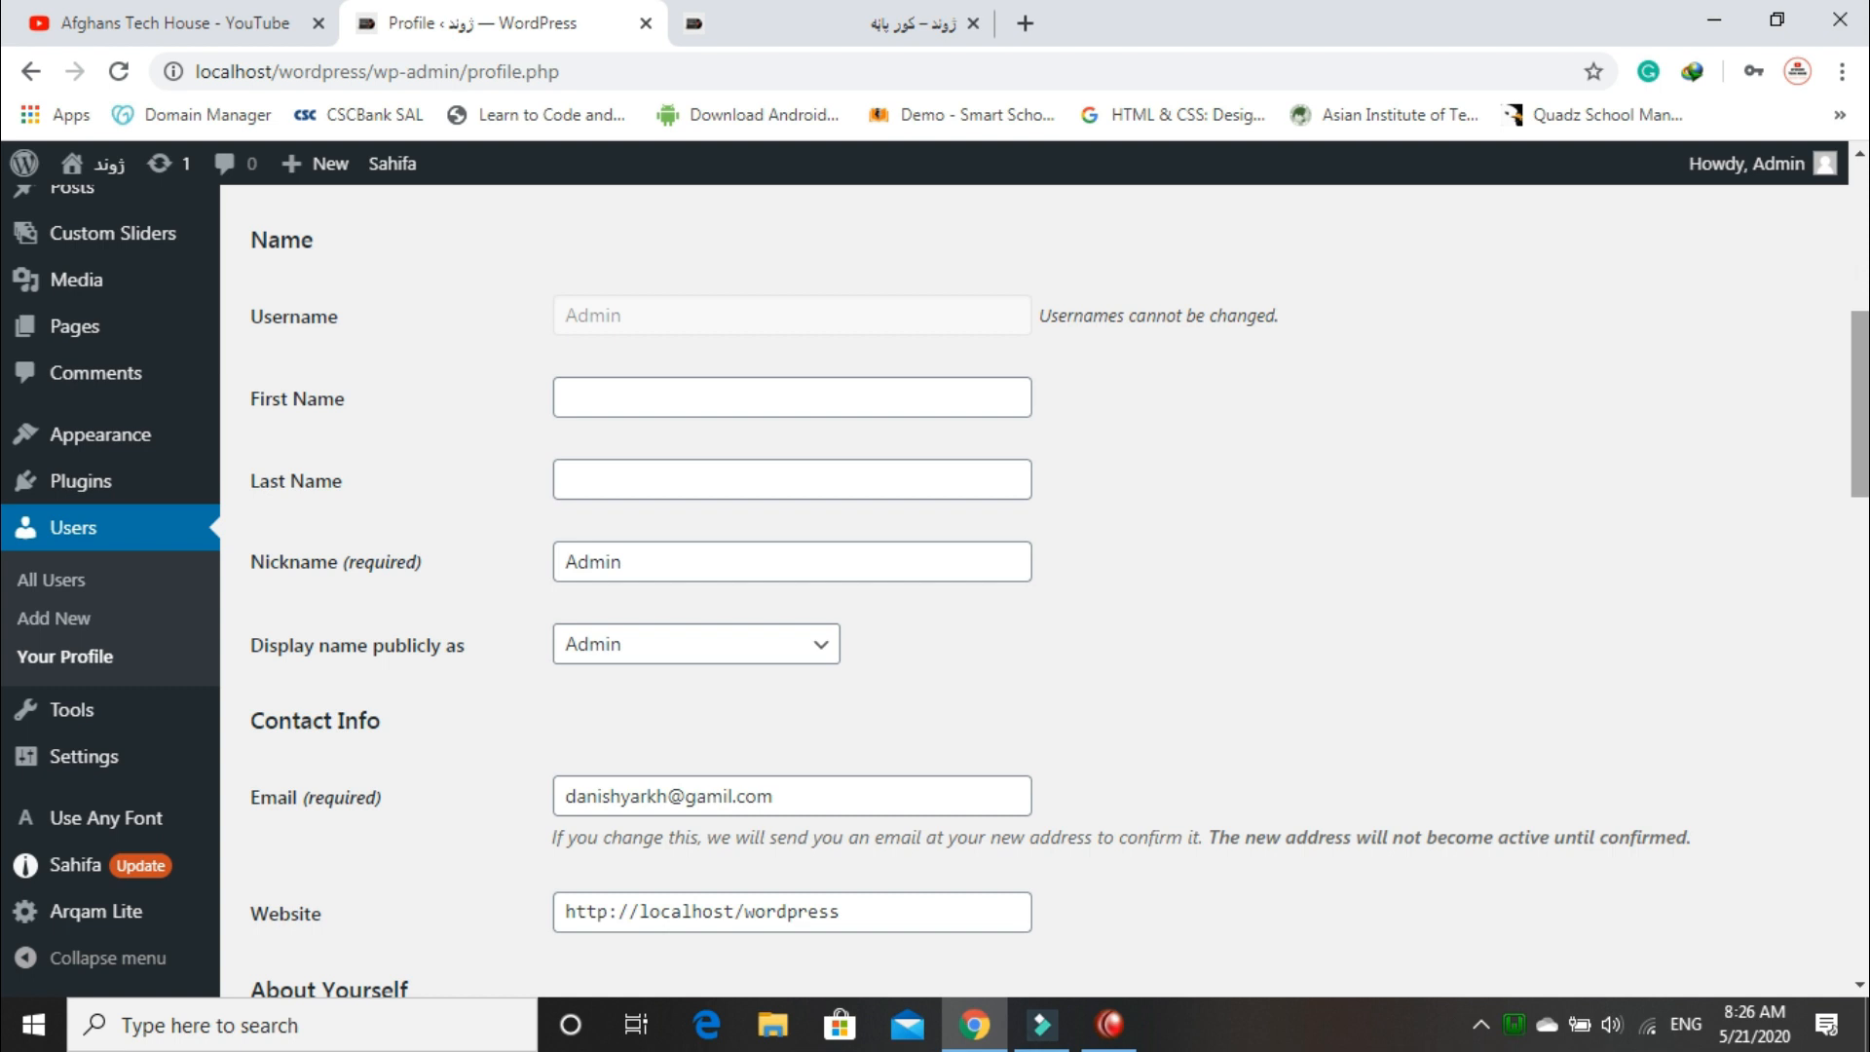
scroll(1032, 584, down, 2)
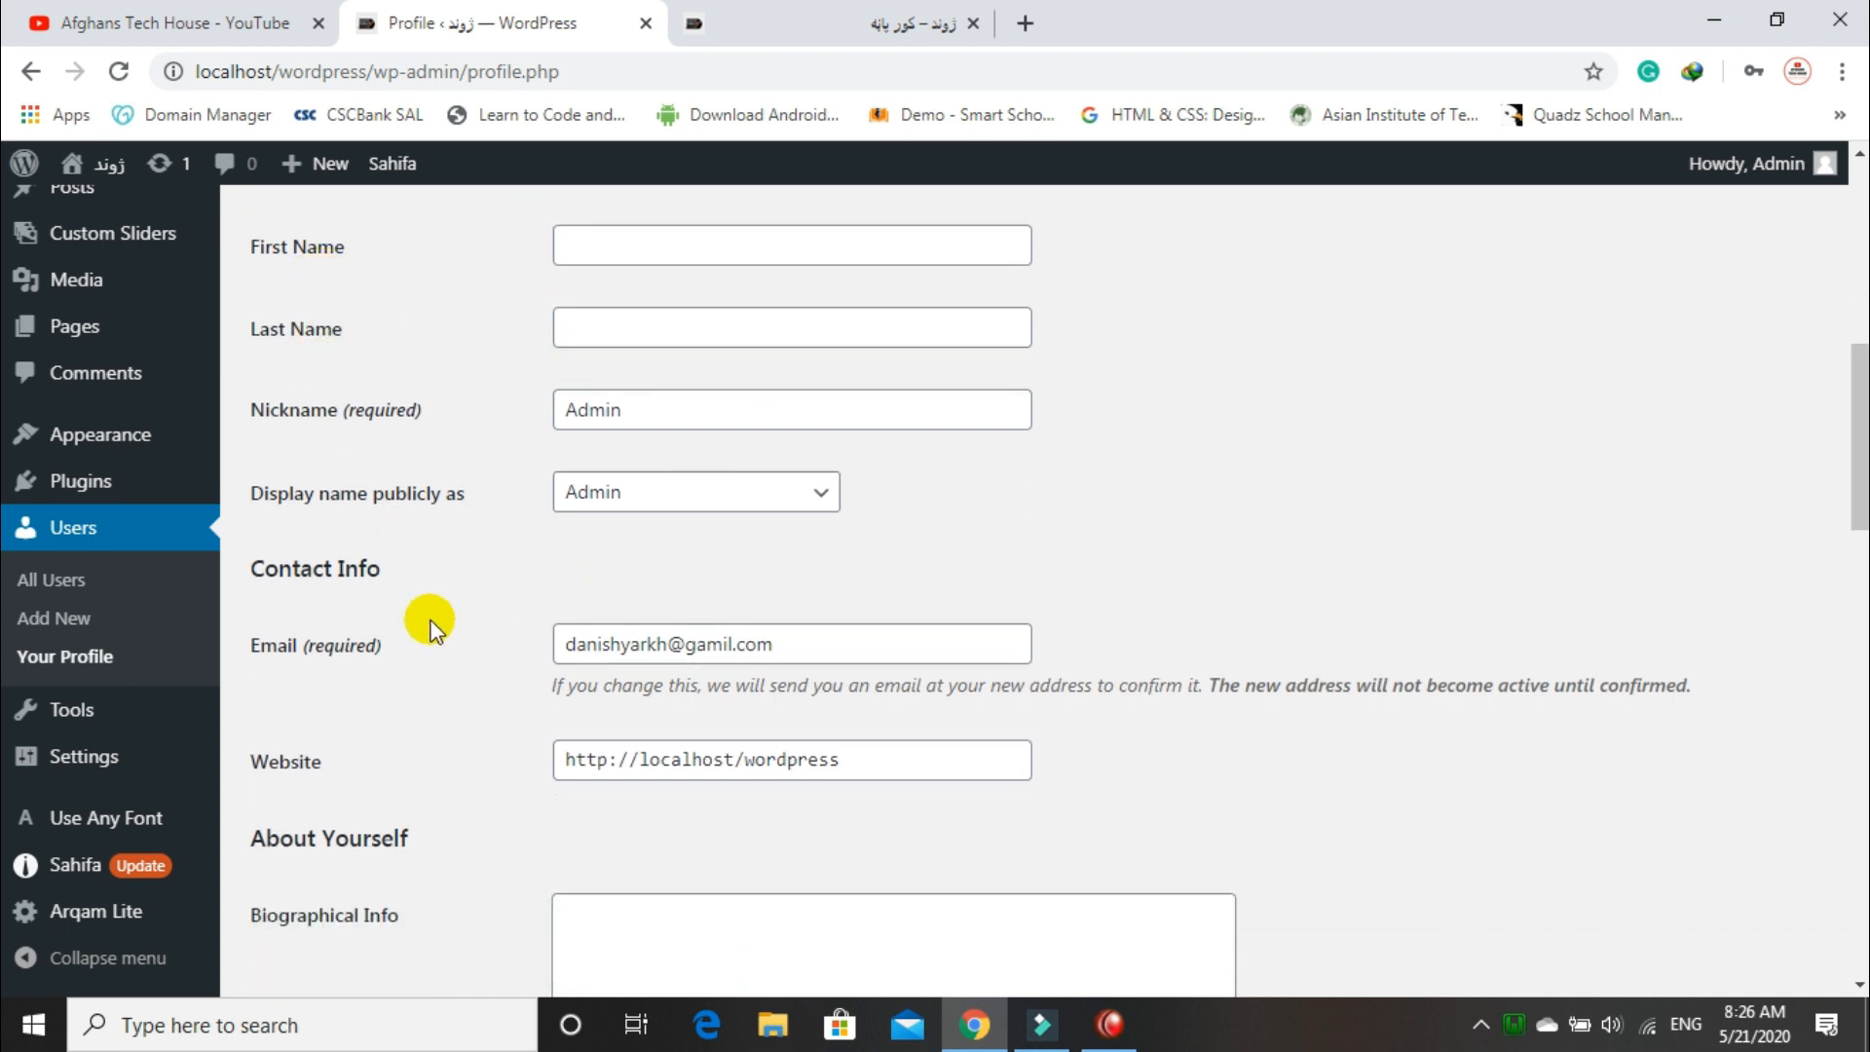
drag(1837, 409, 1855, 545)
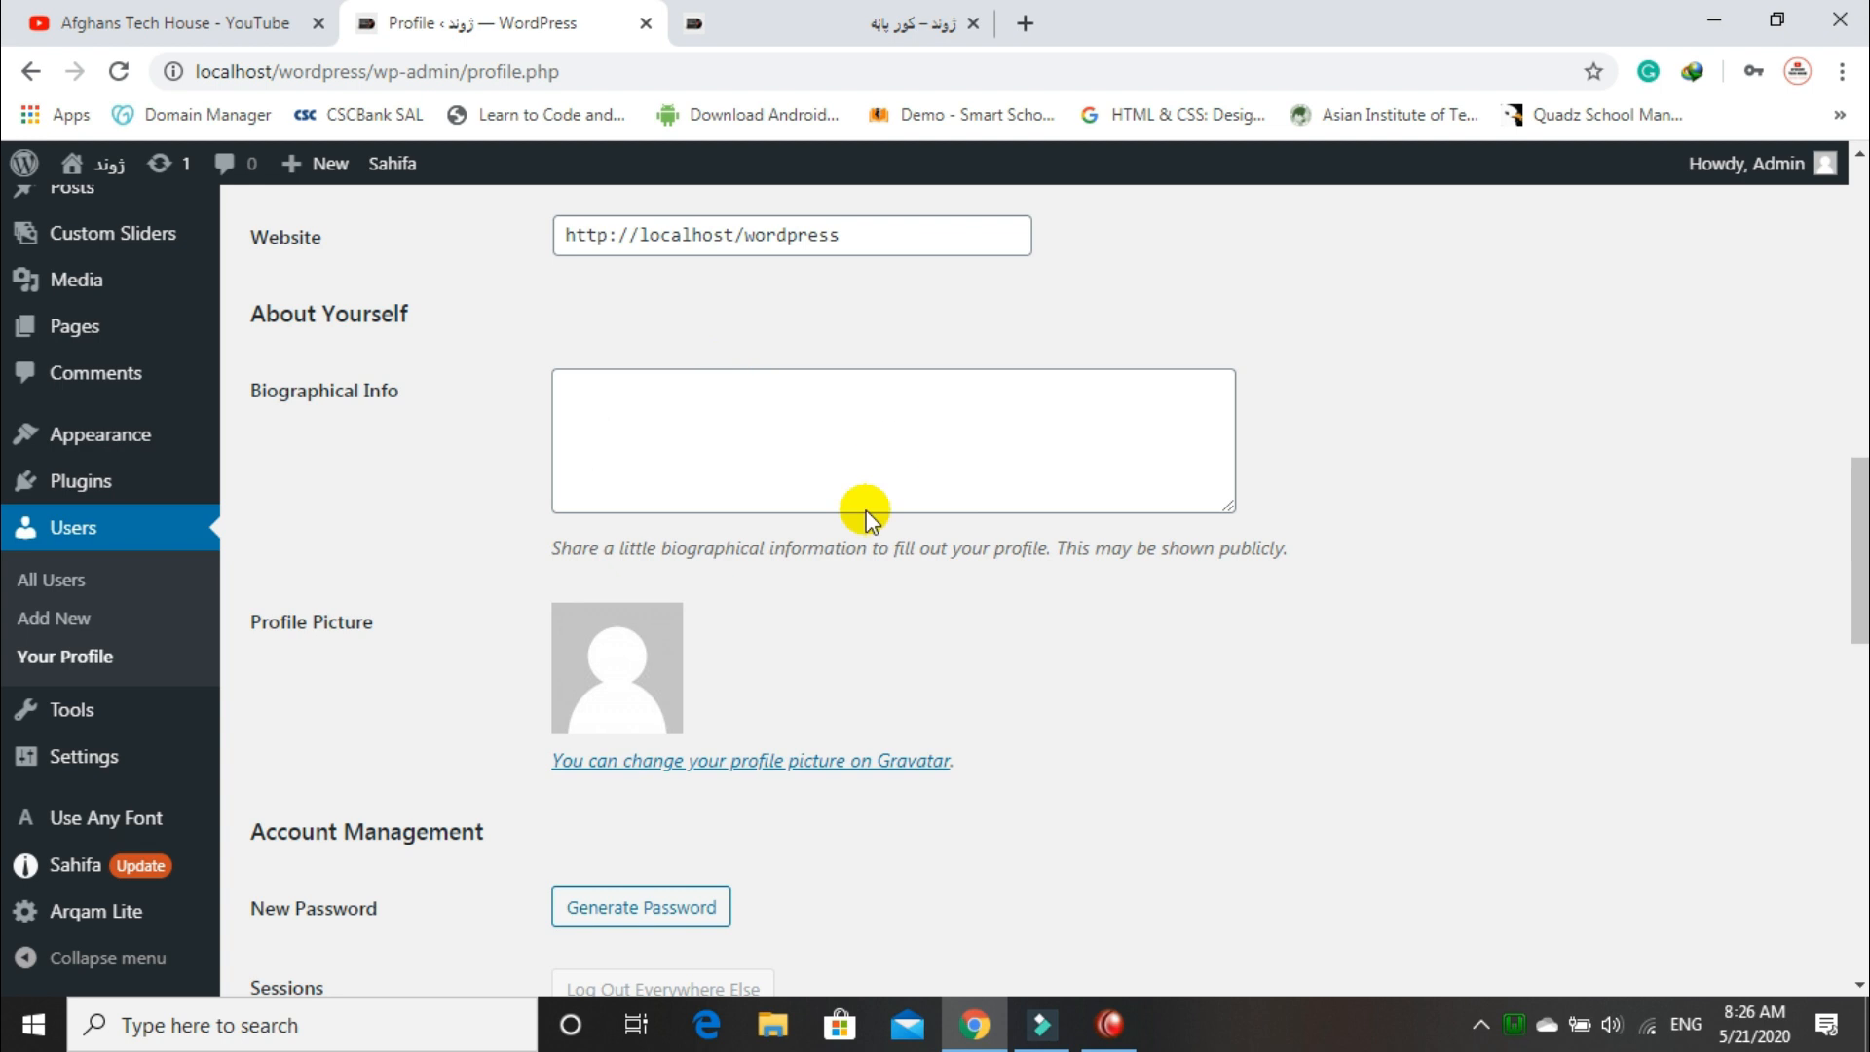
drag(1858, 550, 1858, 609)
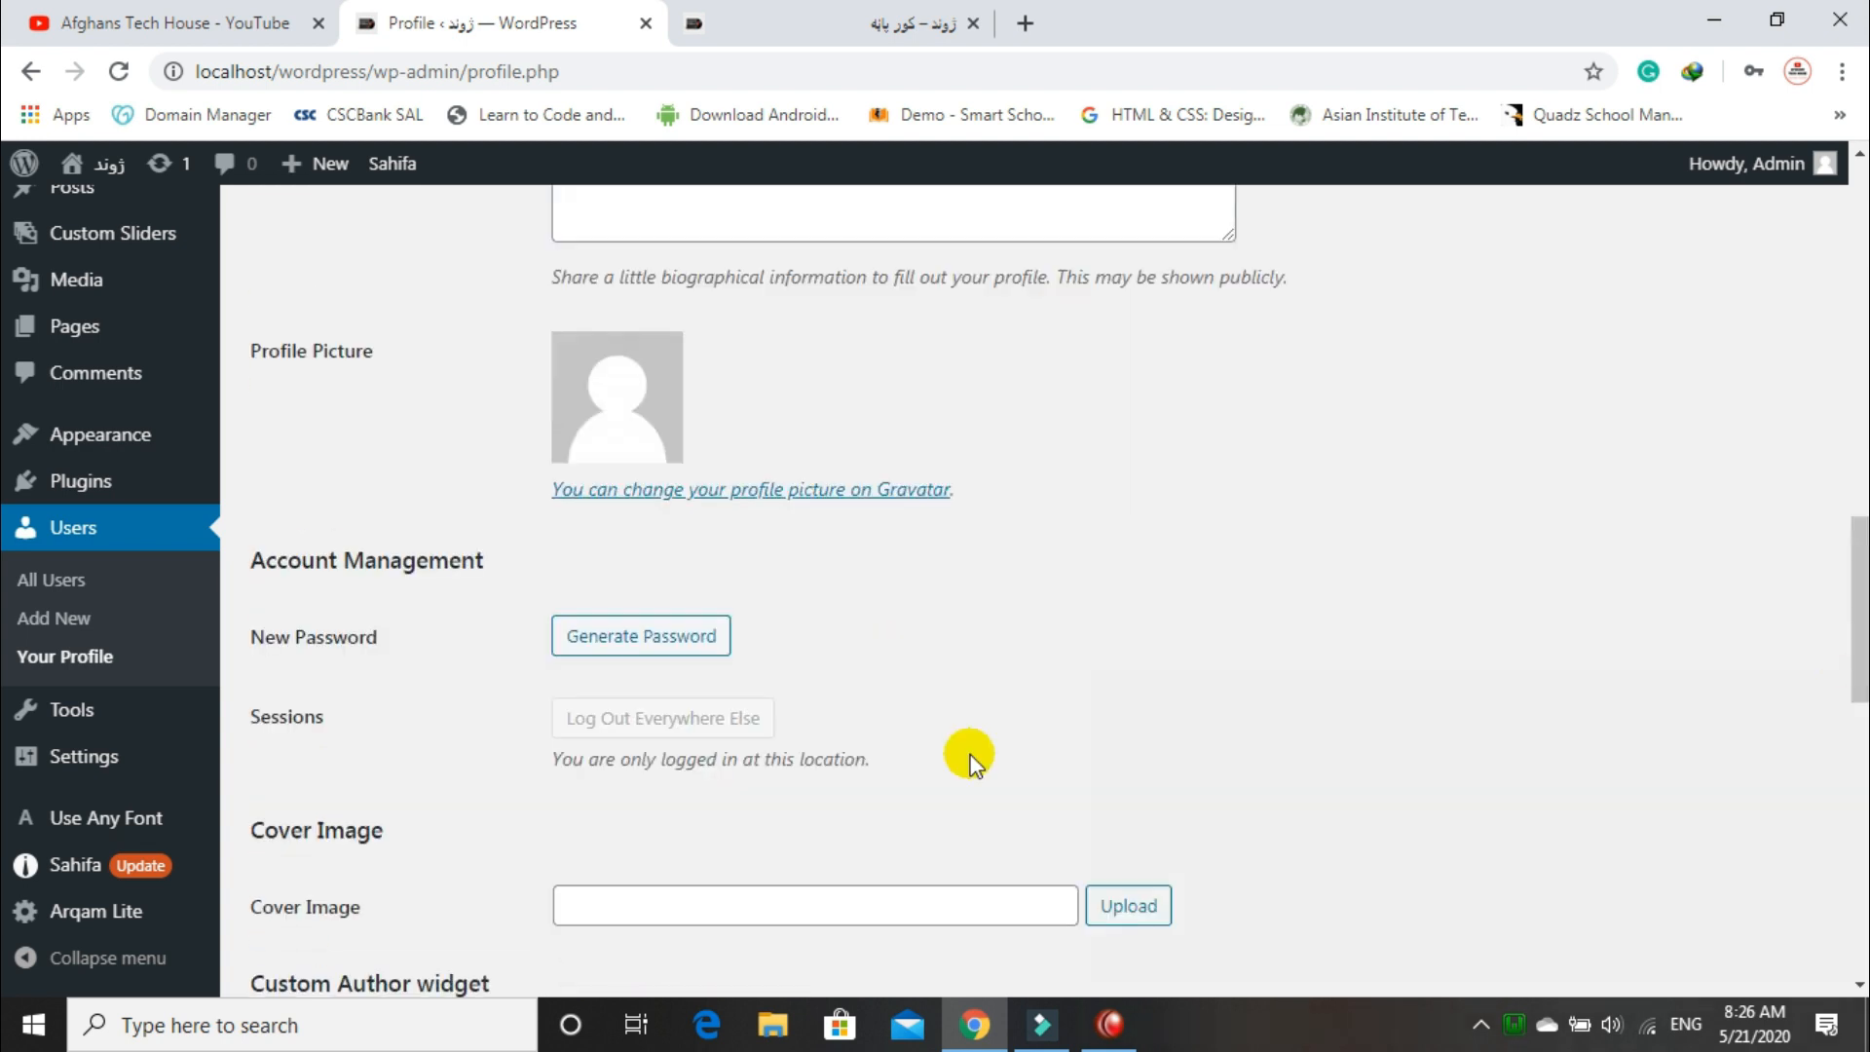
scroll(1856, 709, down, 5)
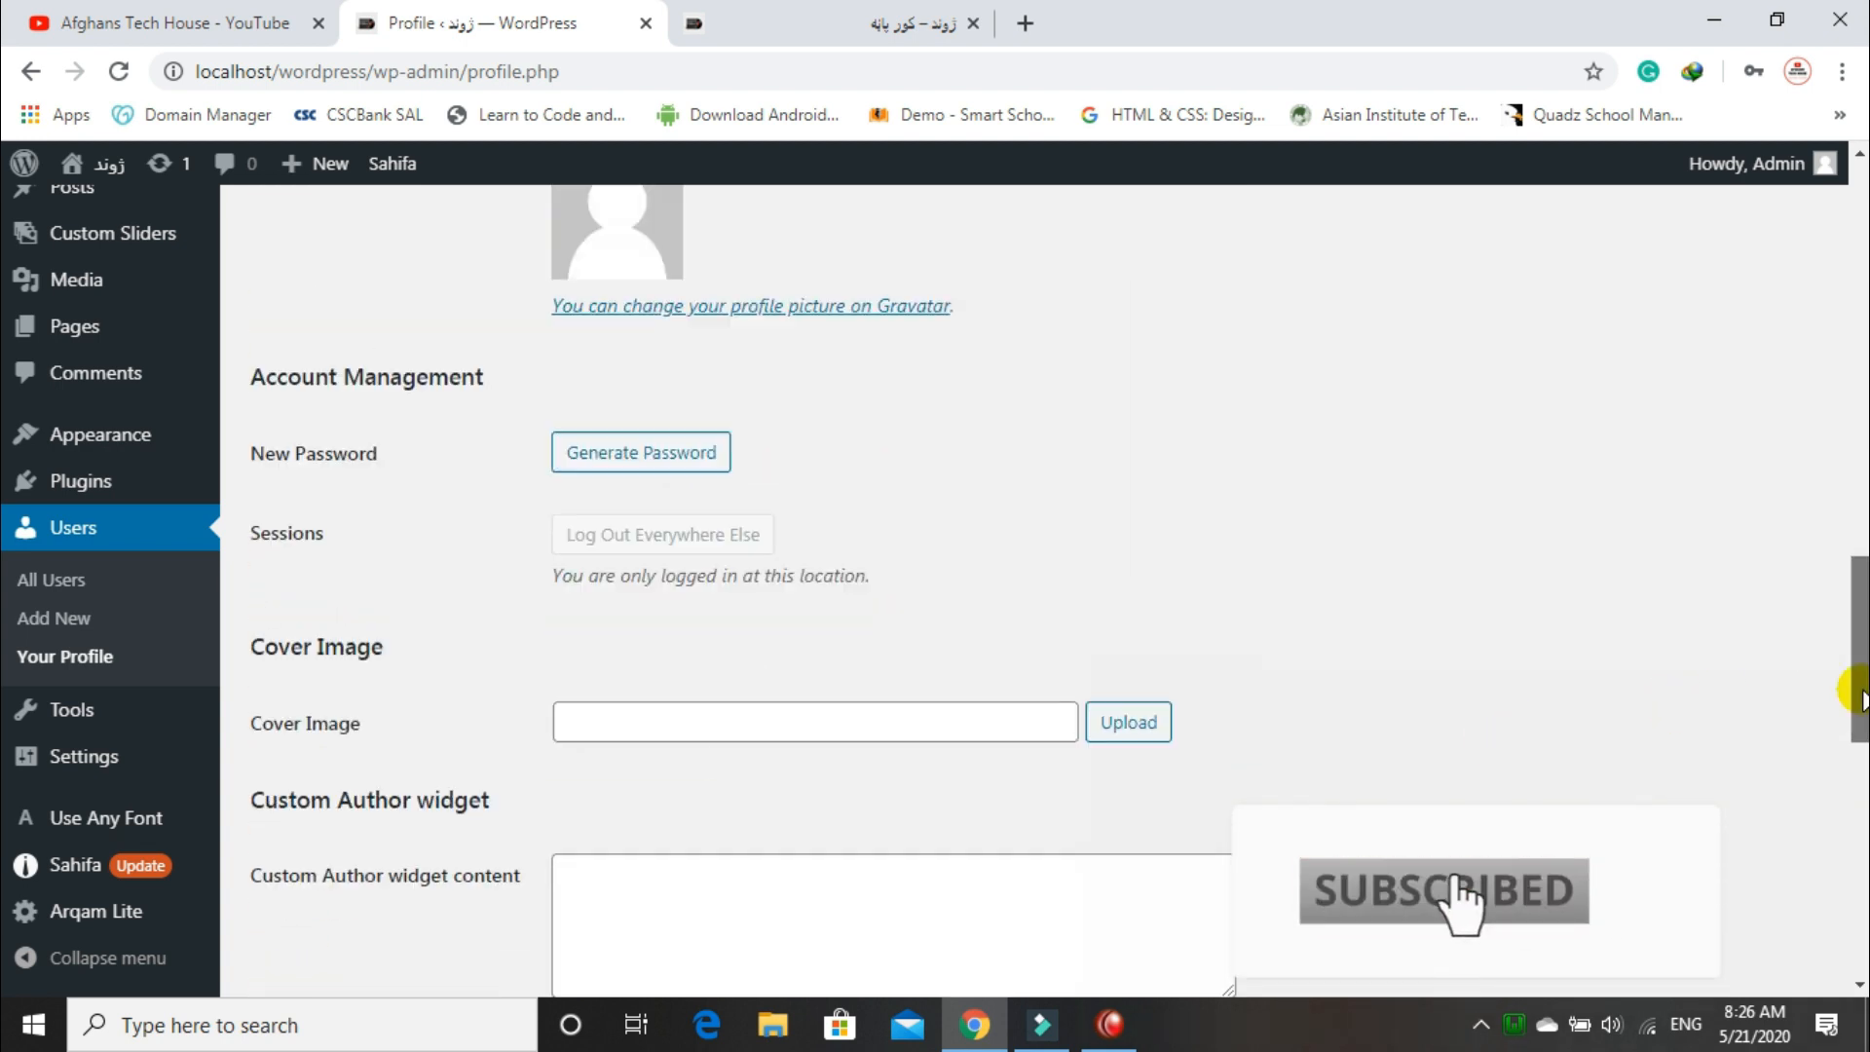
drag(1857, 651, 1855, 797)
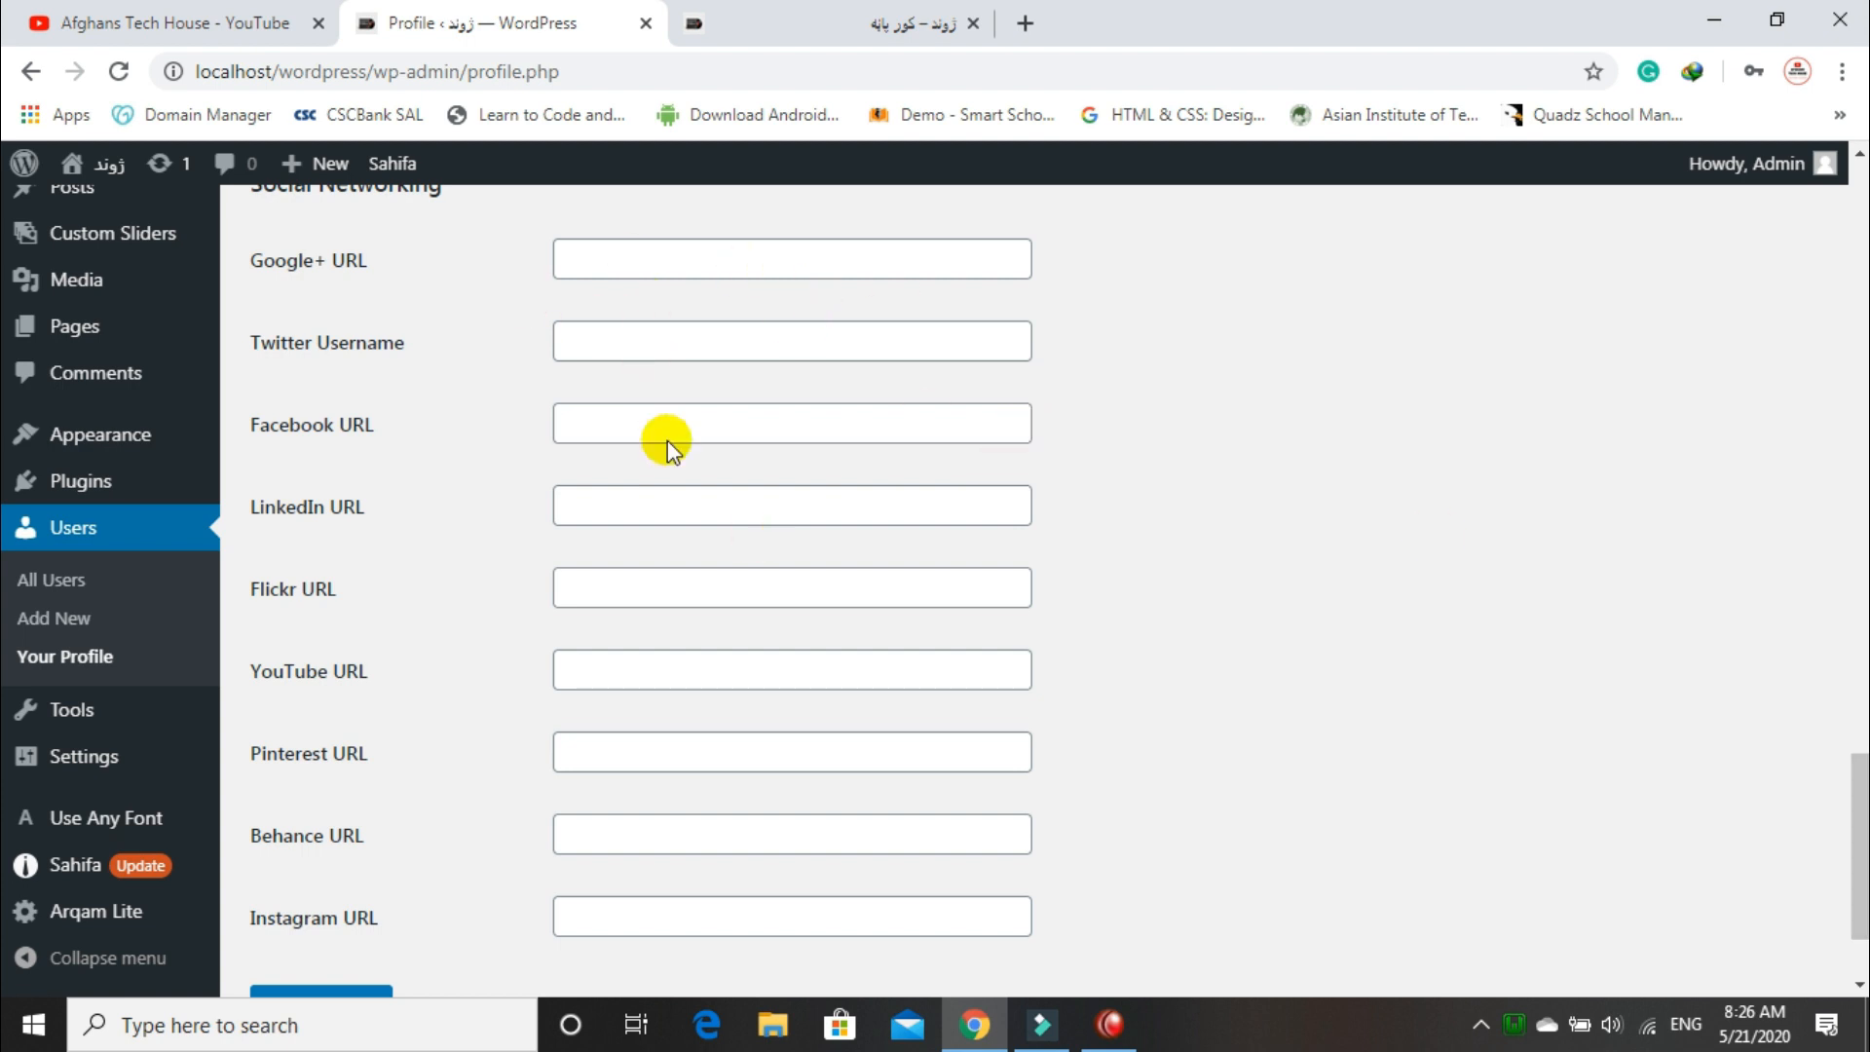
drag(1855, 878, 1855, 911)
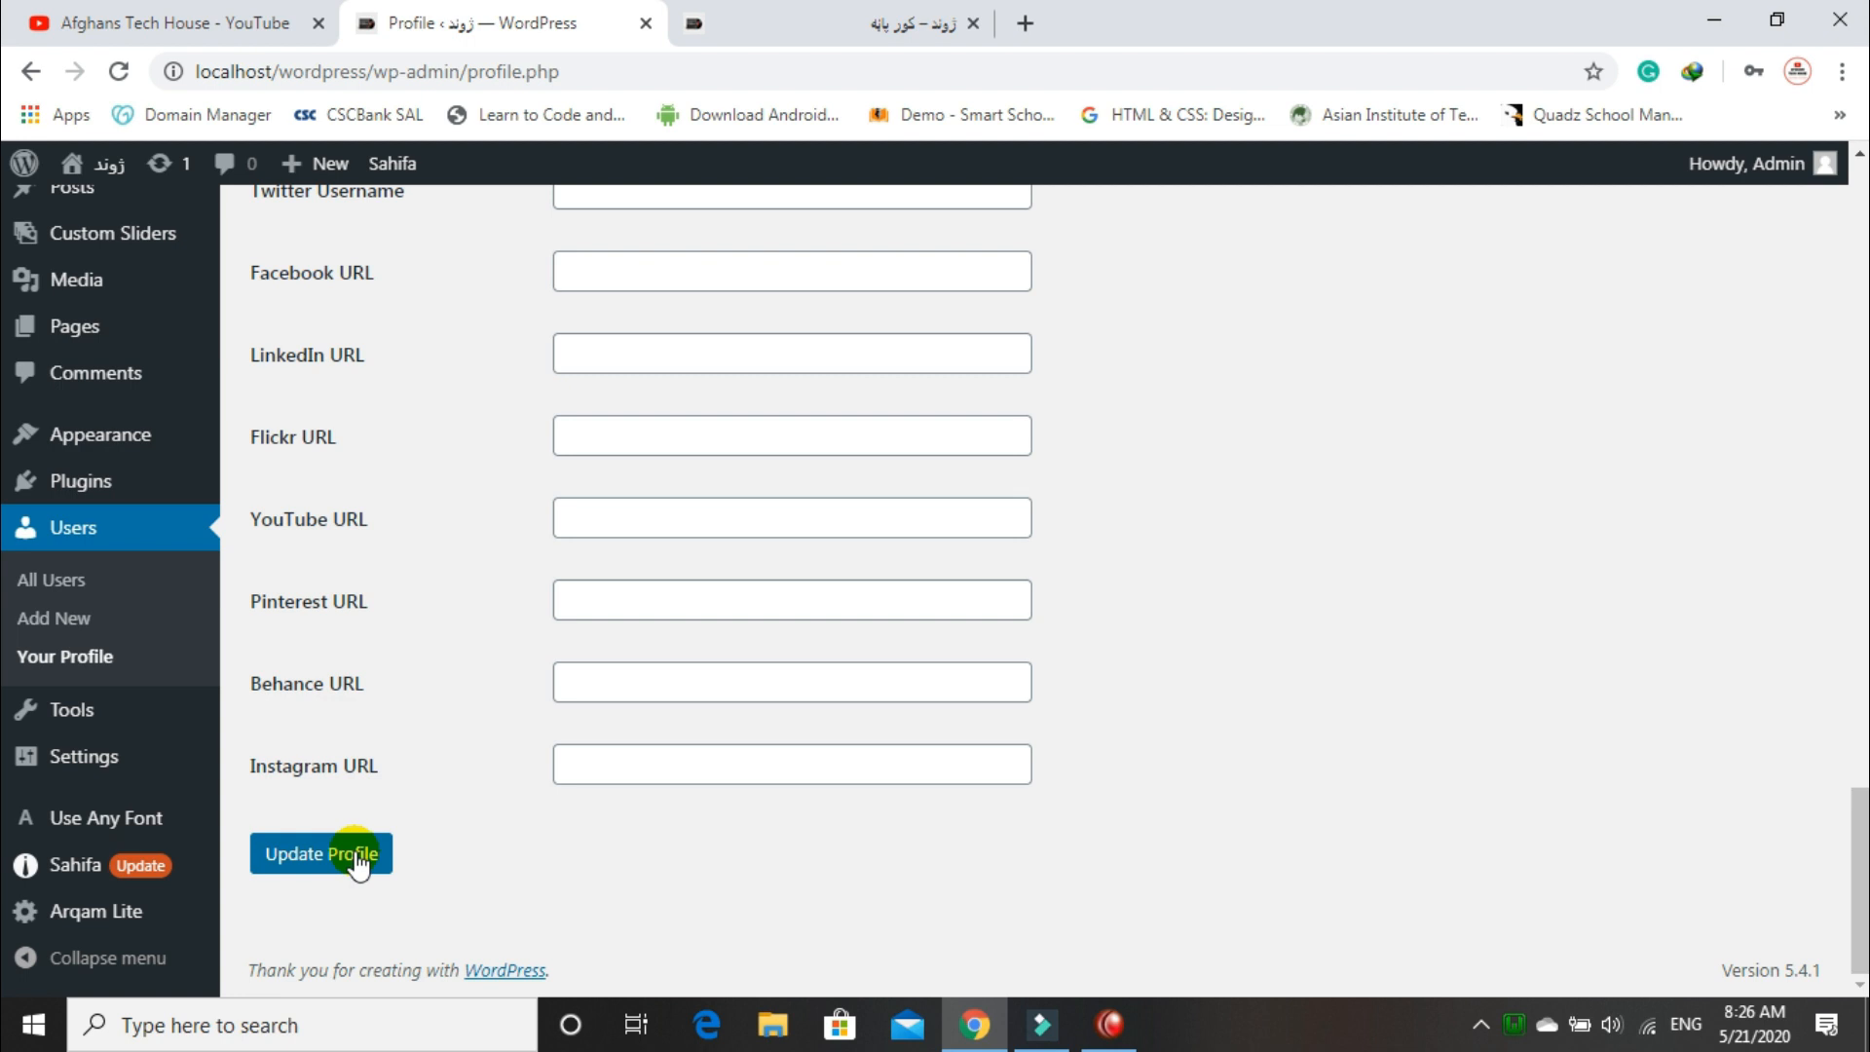